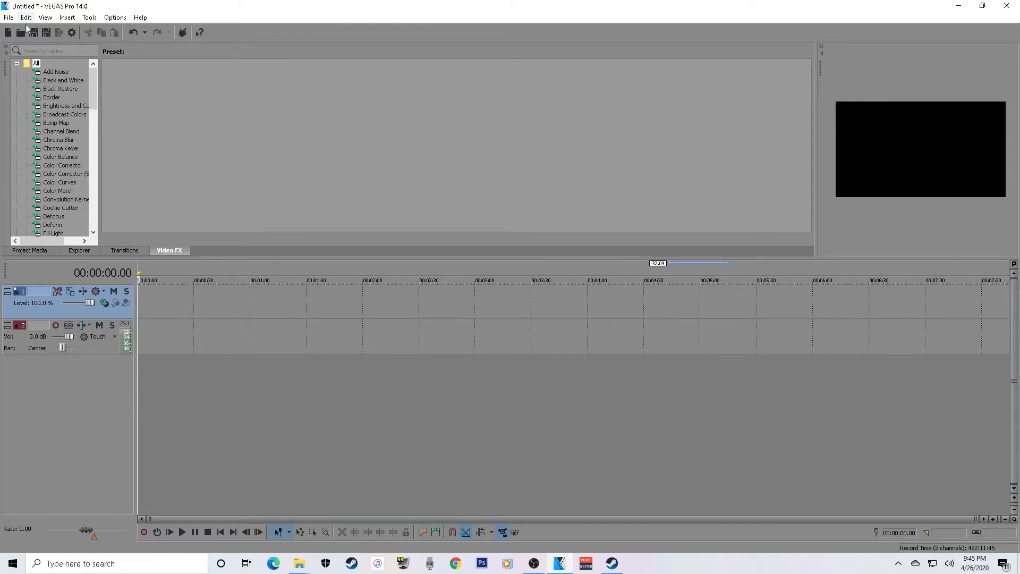
click(8, 18)
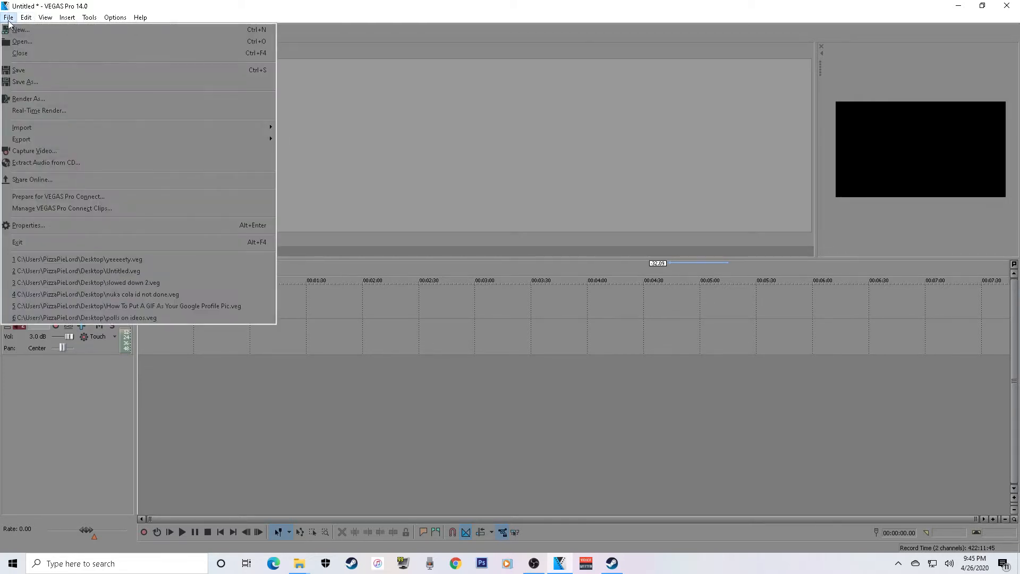
click(406, 101)
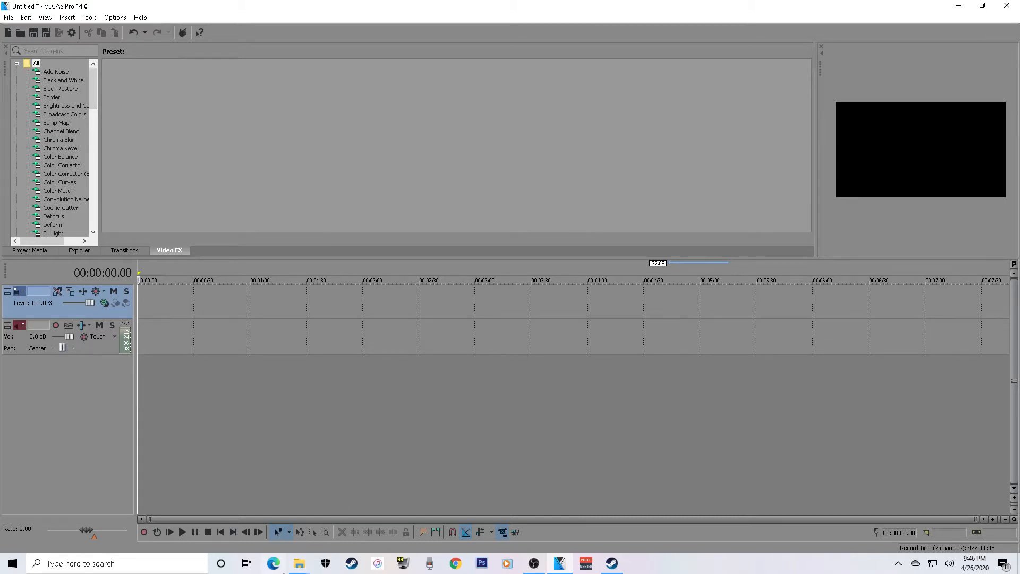
Add the "Best OBS Setting..." video from the My OBS Settings folder to the start of the timeline.
mouse_move(300, 563)
click(274, 518)
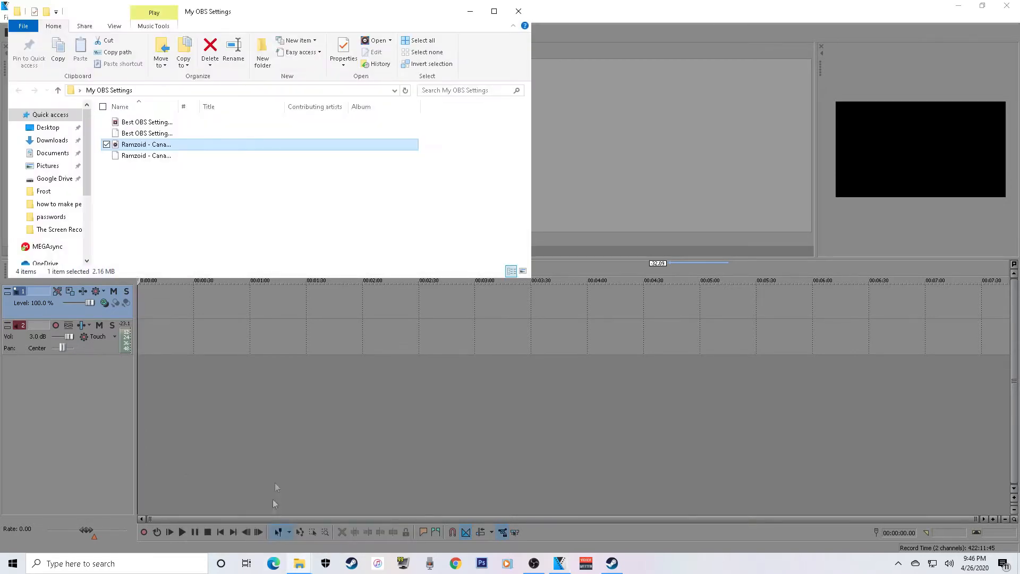
drag(336, 6, 592, 9)
drag(398, 11, 876, 18)
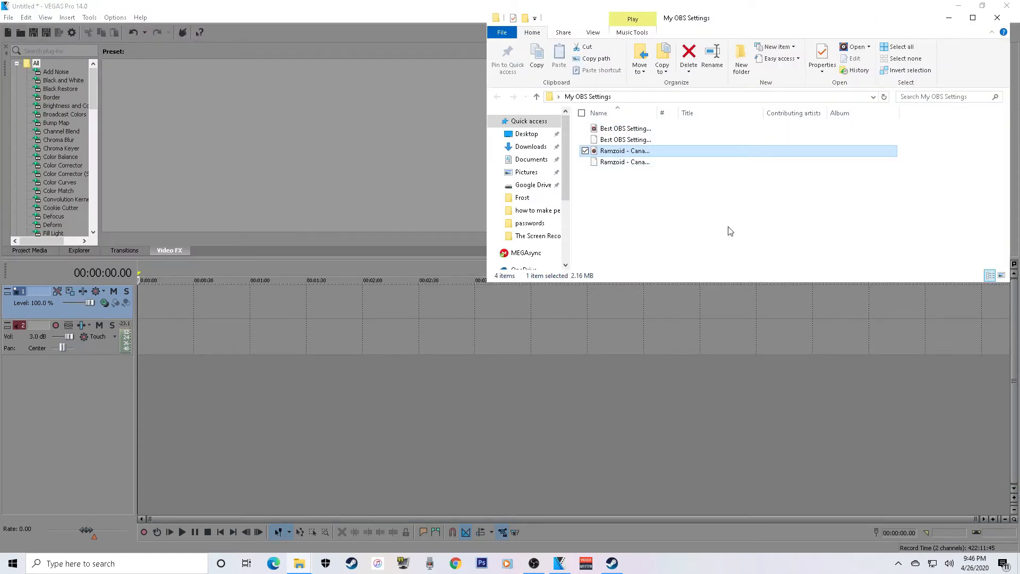
click(618, 128)
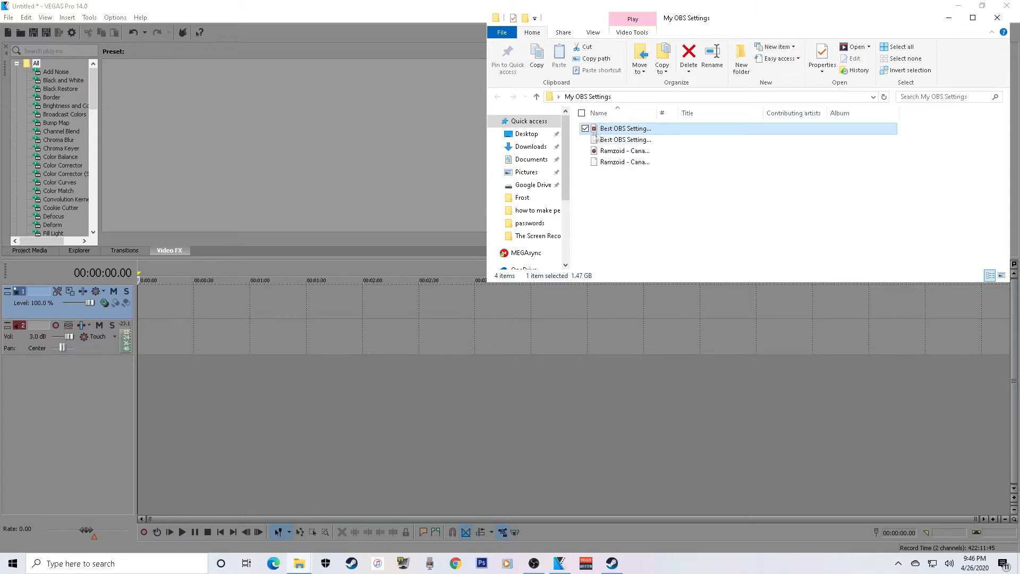
click(617, 151)
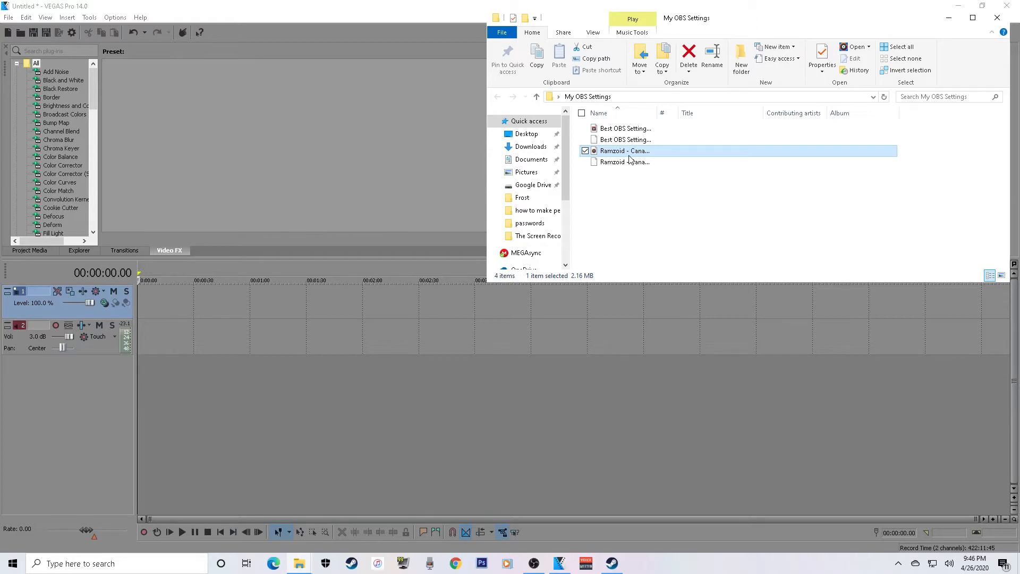
click(614, 130)
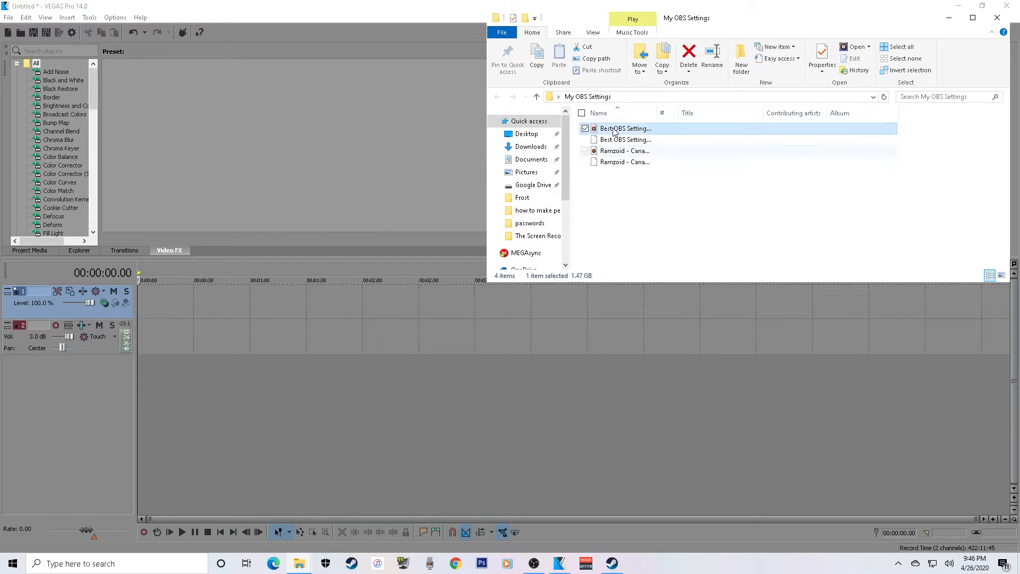
drag(618, 135, 66, 305)
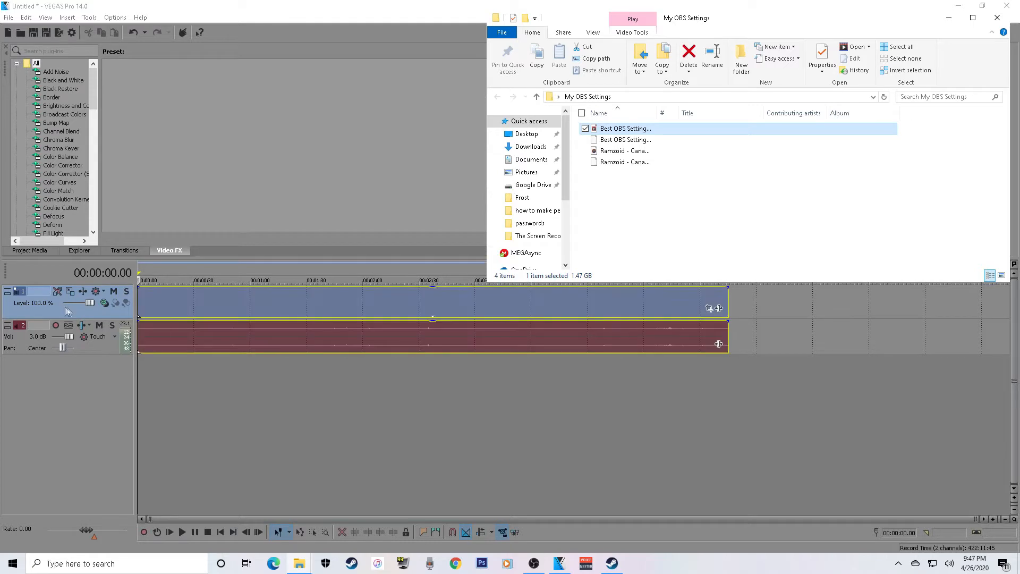
click(180, 378)
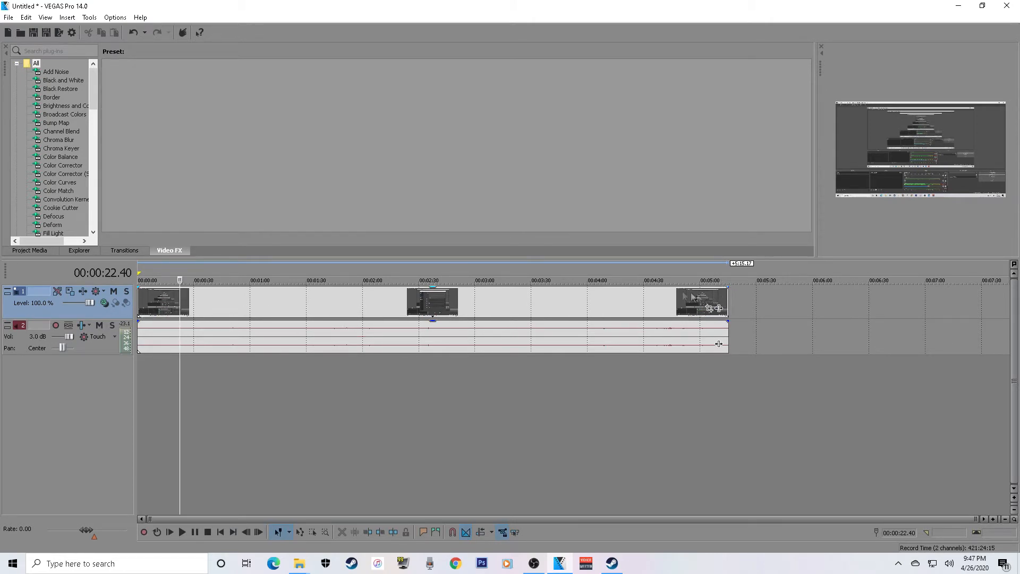
click(179, 289)
Add Ramzoid - Canada.mp3 from the My OBS Settings folder on a new audio track below the video's audio, starting at 0.
mouse_move(299, 564)
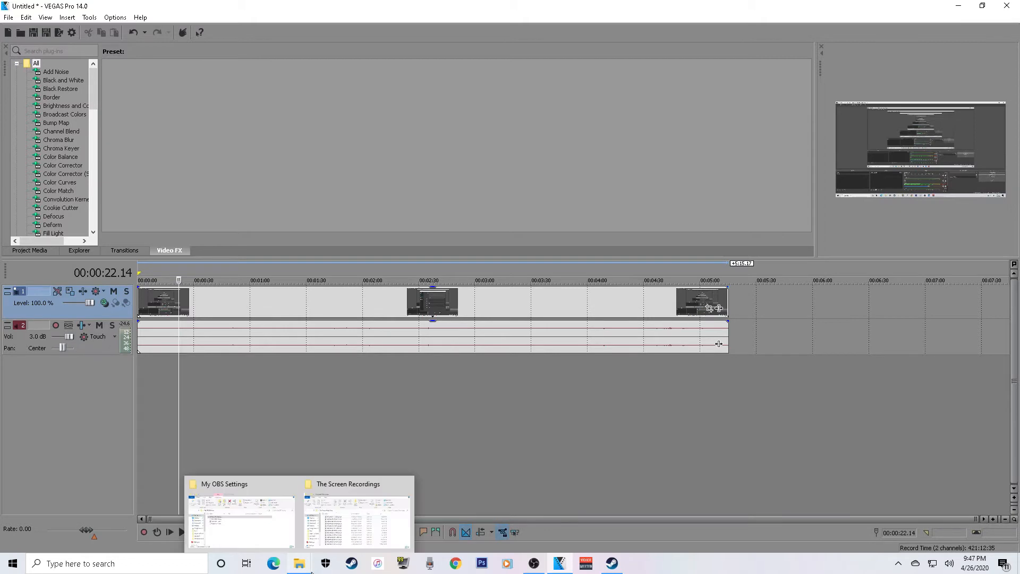
click(238, 518)
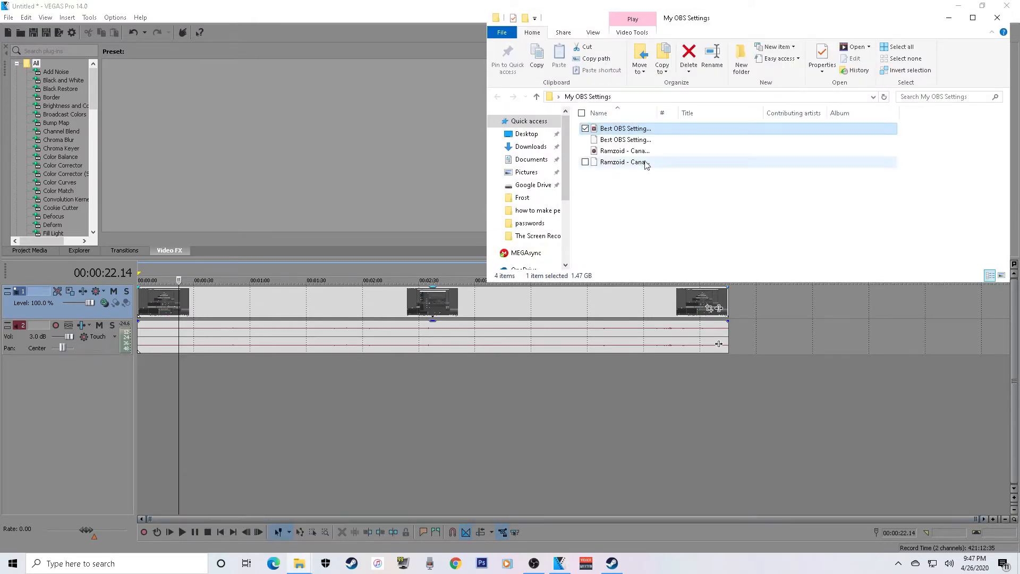
click(691, 153)
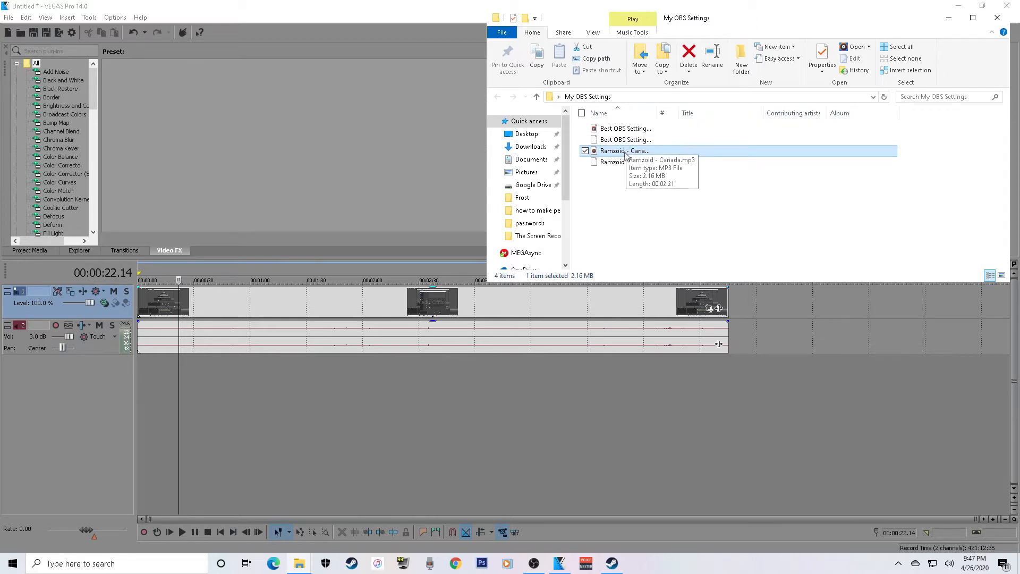
drag(626, 154, 132, 372)
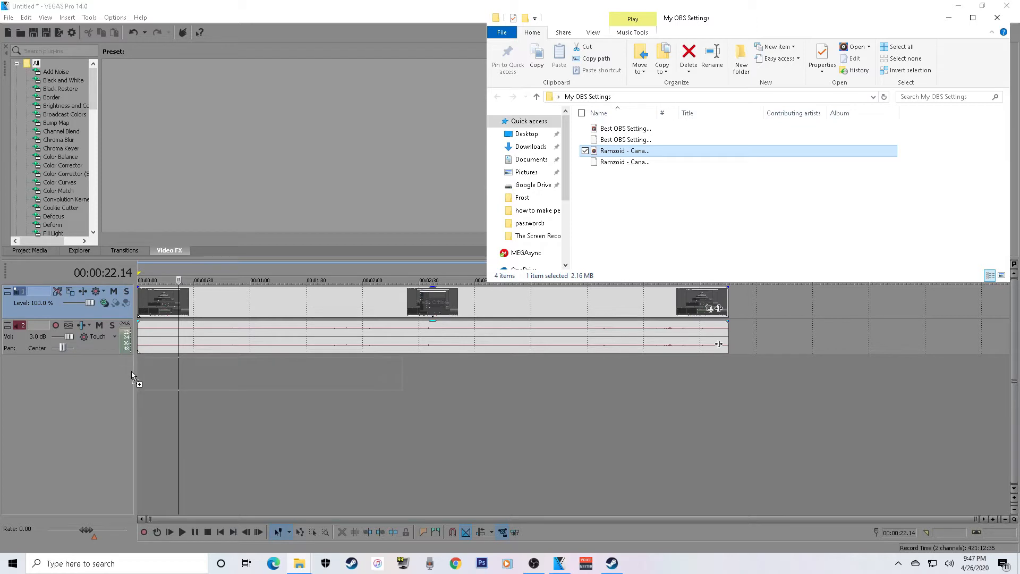
drag(132, 371, 73, 372)
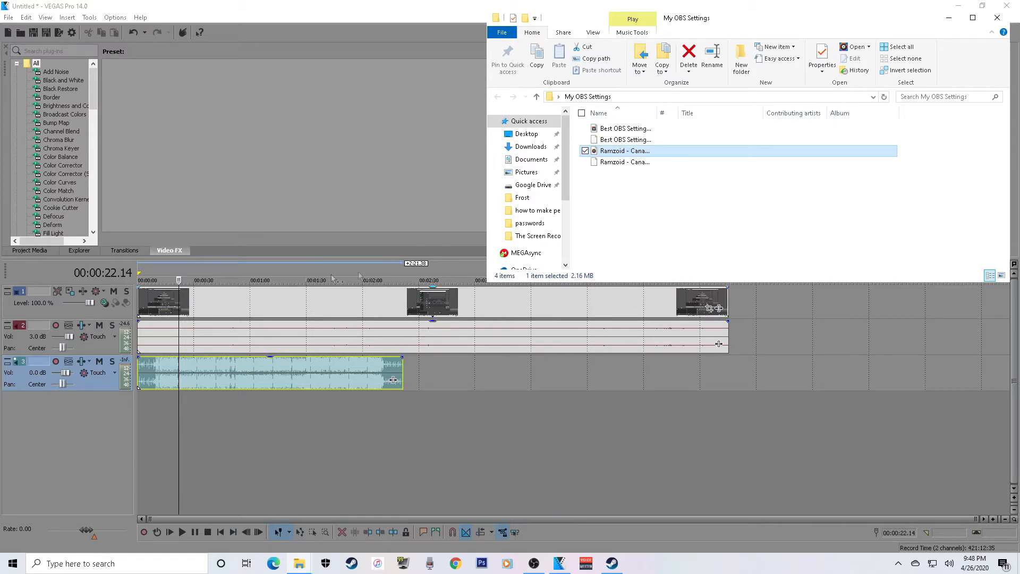
Place a second copy of Ramzoid - Canada.mp3 on the music track and snap it to the end of the first copy.
drag(611, 151, 412, 379)
scroll(377, 494, up, 5)
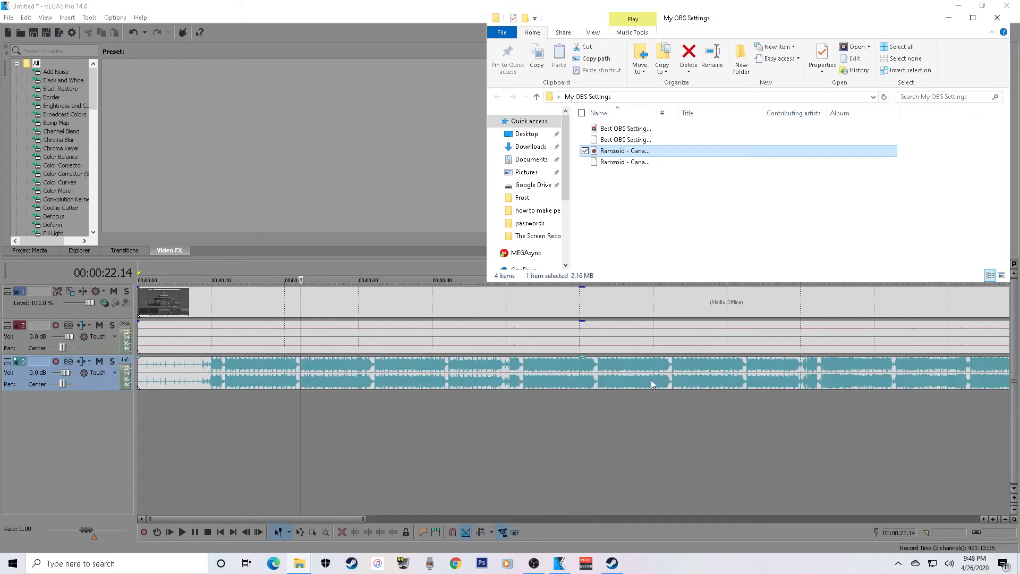
scroll(304, 493, down, 3)
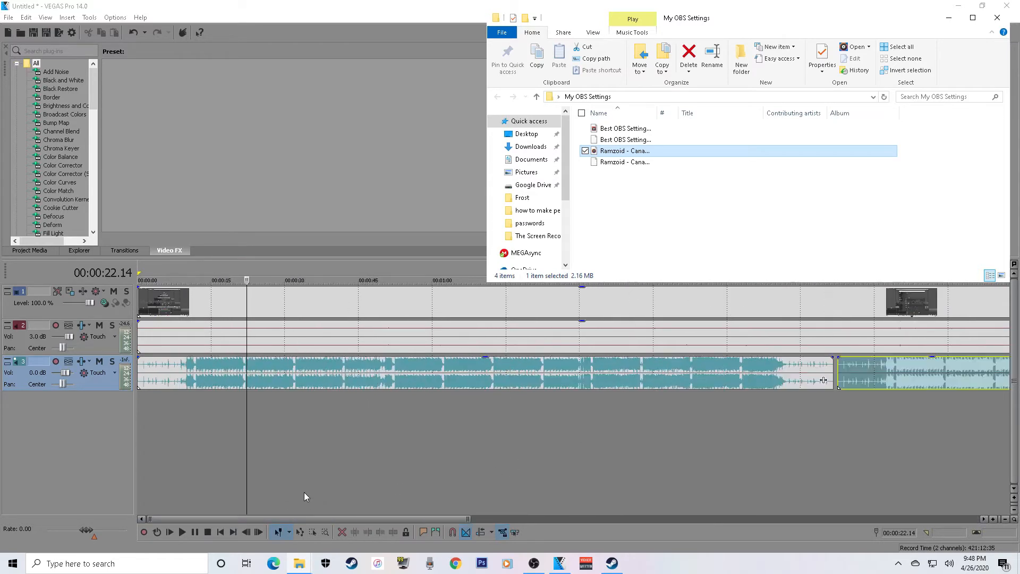
scroll(304, 493, up, 2)
drag(272, 520, 467, 522)
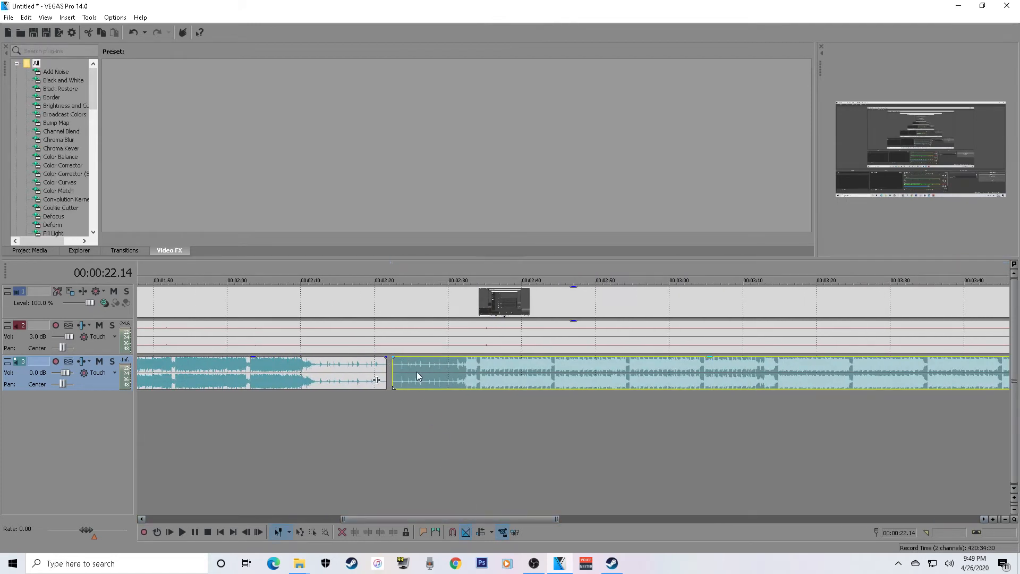
mouse_move(417, 372)
mouse_down()
mouse_move(175, 372)
mouse_move(418, 362)
mouse_up()
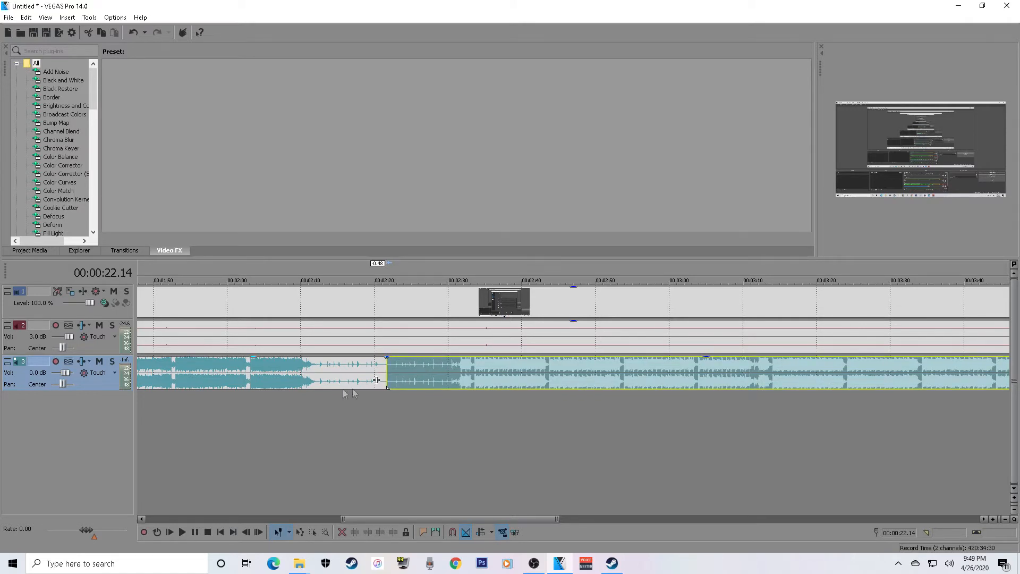
Add a third copy of Ramzoid - Canada.mp3 to the music track, starting exactly where the second copy ends.
scroll(384, 378, down, 5)
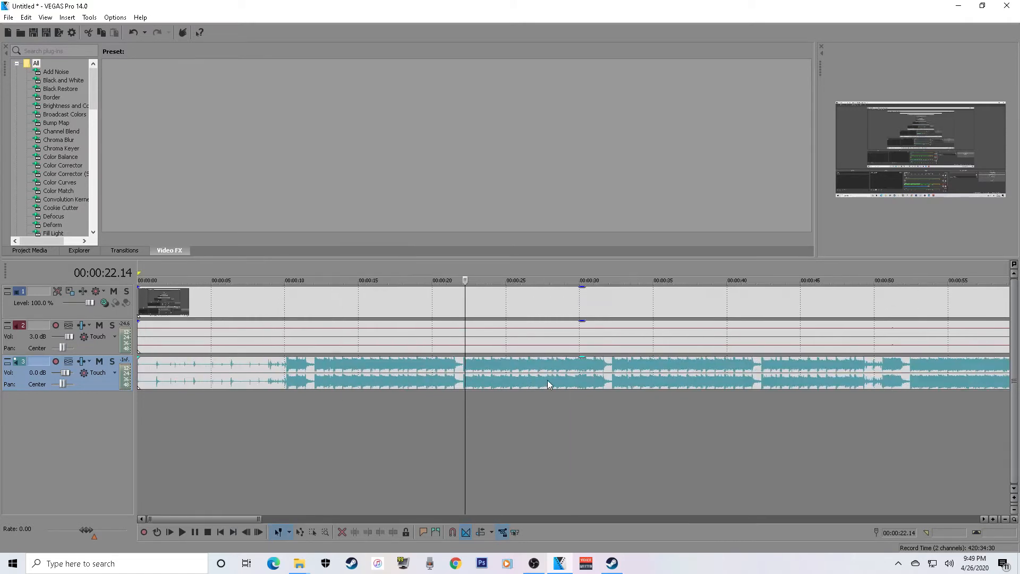
scroll(511, 381, down, 1)
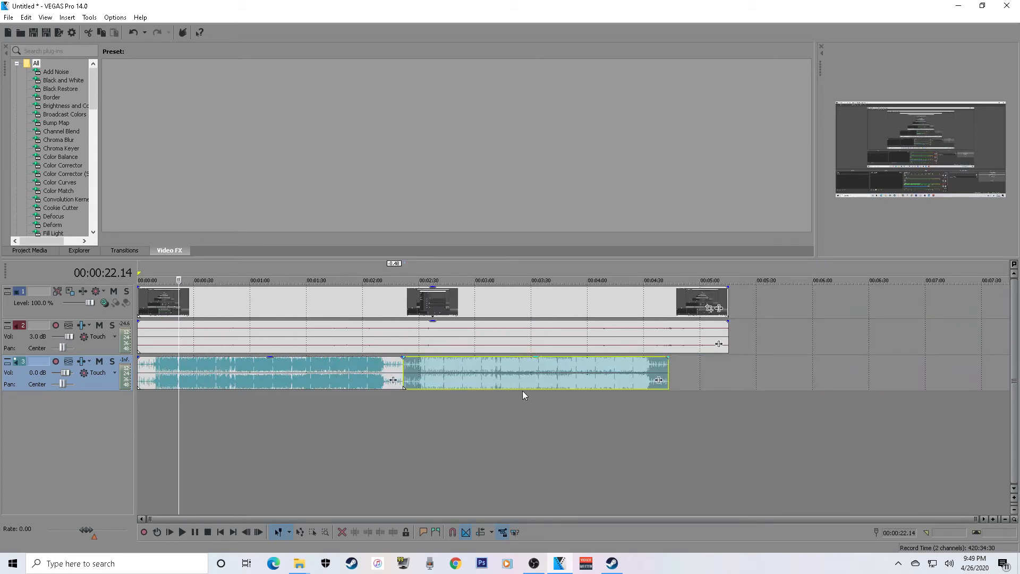
drag(490, 519, 756, 519)
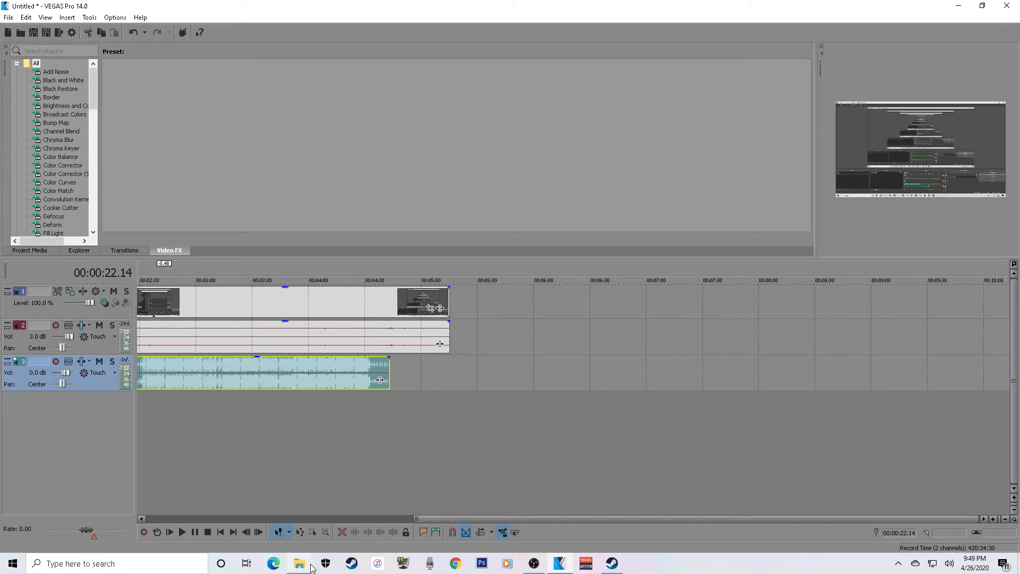
click(237, 510)
drag(594, 153, 403, 372)
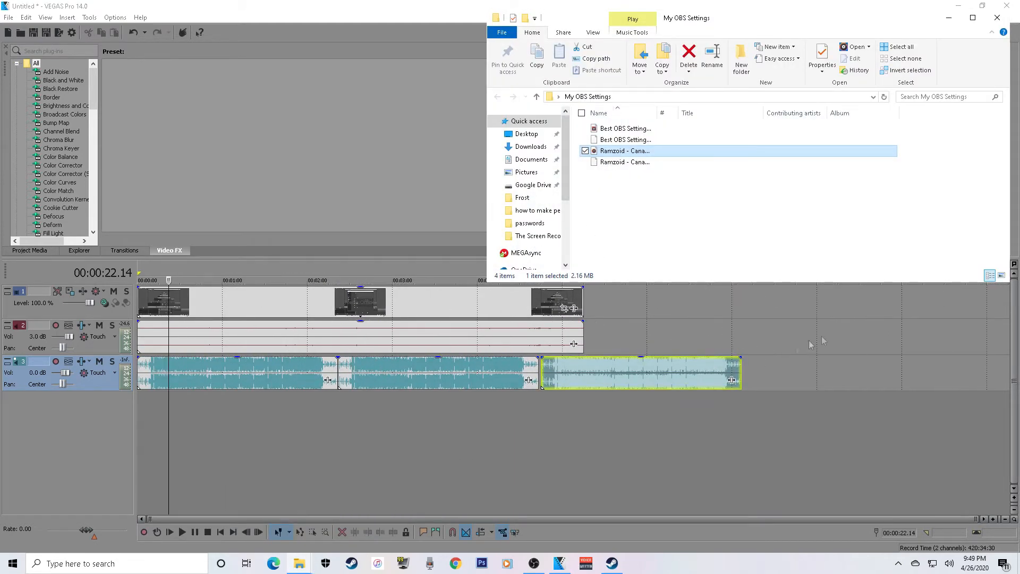
click(852, 344)
scroll(600, 380, up, 5)
drag(749, 519, 470, 504)
drag(528, 366, 525, 364)
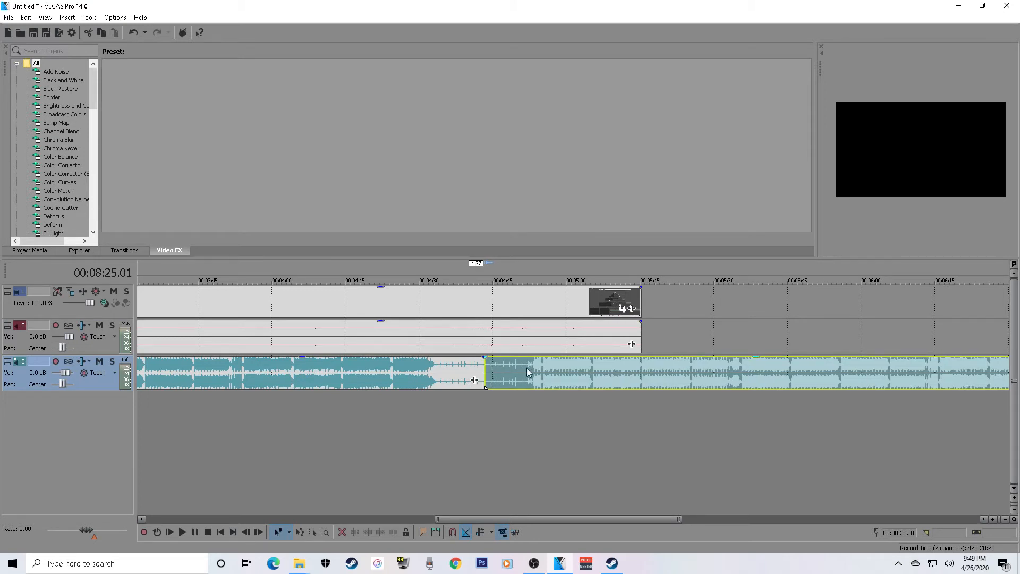
Split the third music clip at the end of the video clip.
scroll(527, 368, up, 1)
drag(819, 518, 552, 507)
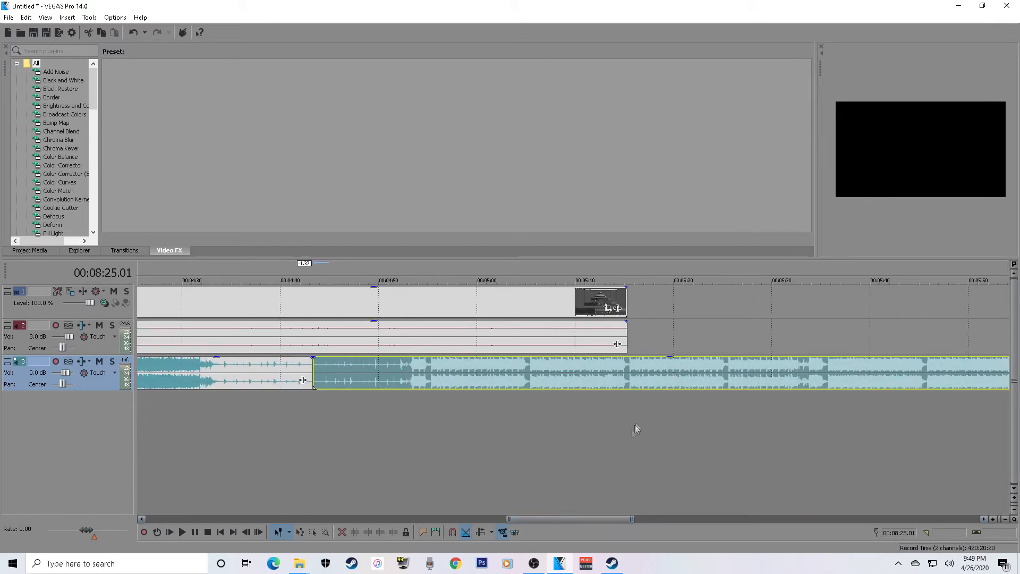
scroll(633, 407, down, 1)
scroll(608, 407, down, 2)
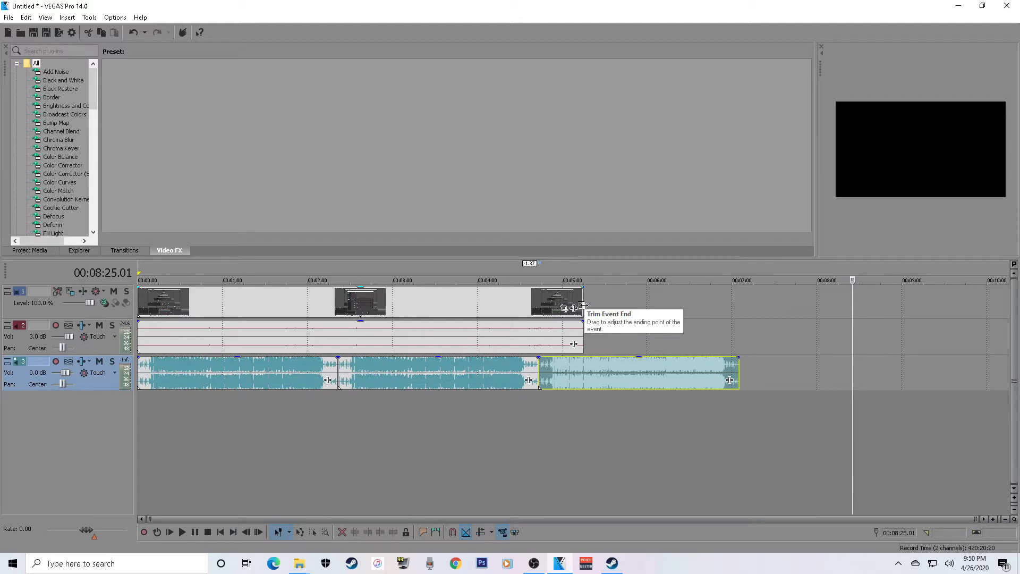
click(582, 306)
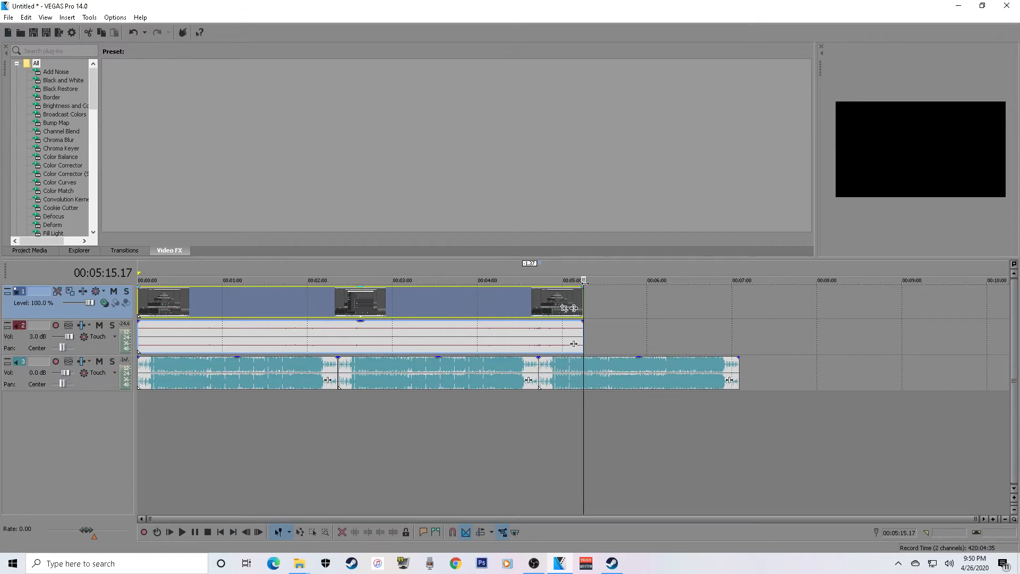
click(583, 366)
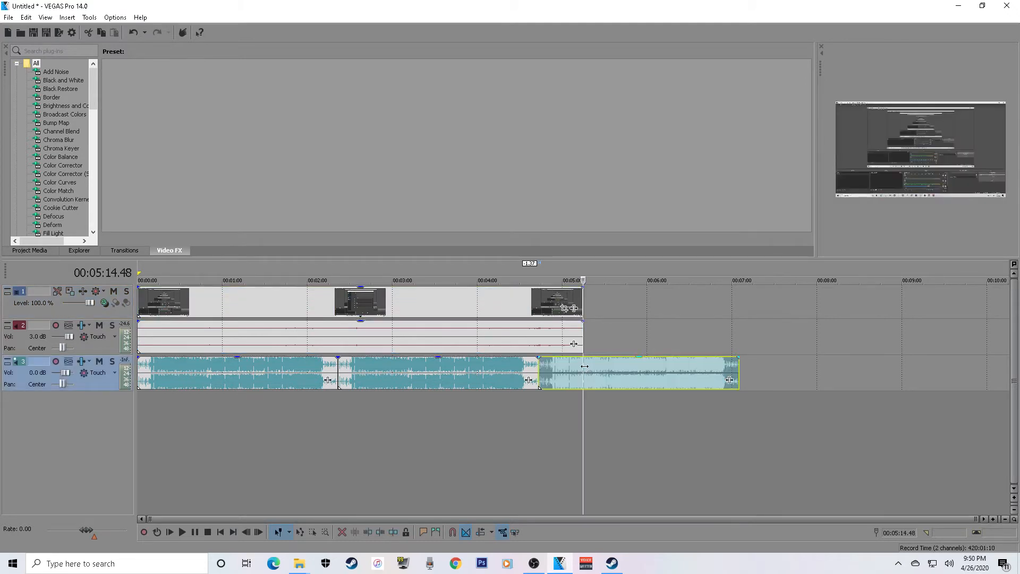
key(s)
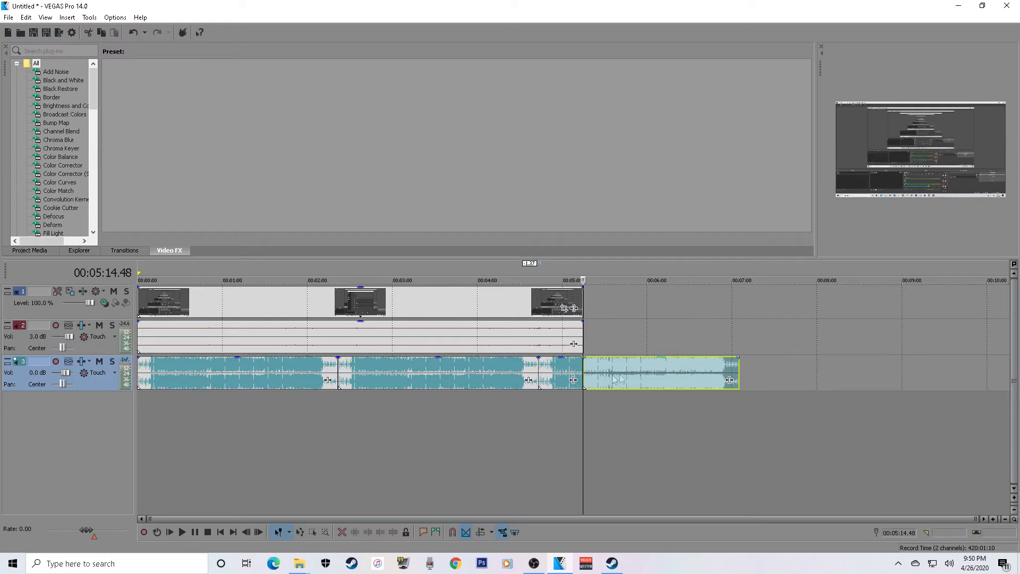
Pull the leftover music piece away from the video's end and delete it from the track.
drag(626, 380, 855, 377)
click(854, 374)
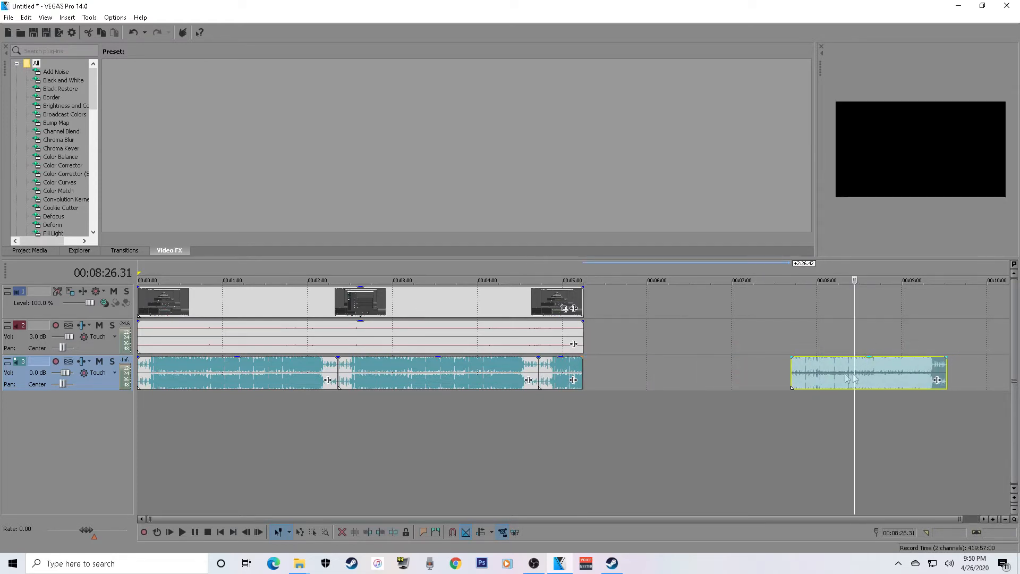
right_click(831, 375)
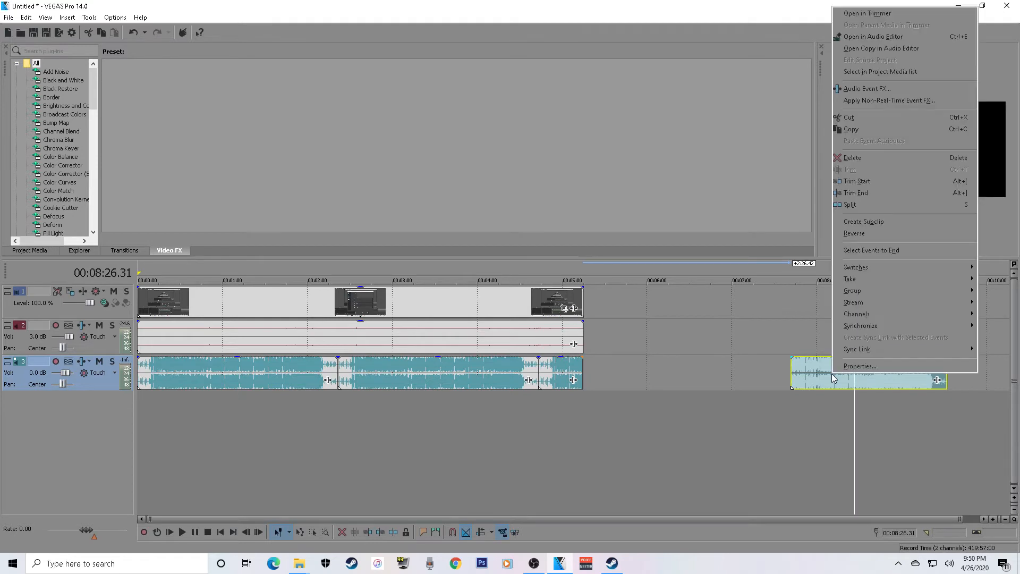
click(855, 159)
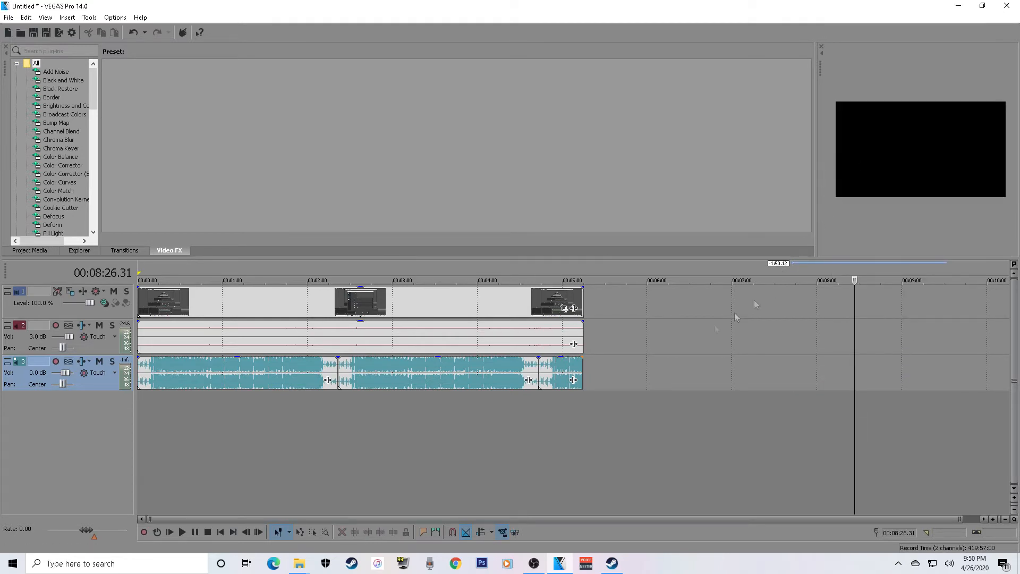
Set the volume of the video's audio track to 0.1 dB and preview the mix from about 8 seconds.
scroll(595, 360, down, 1)
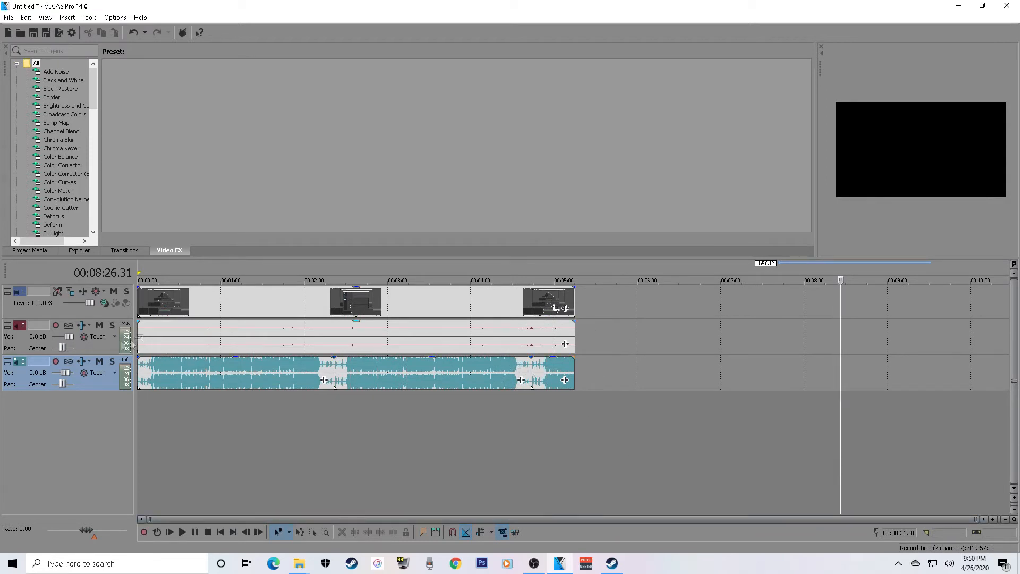
drag(69, 338, 67, 340)
click(149, 338)
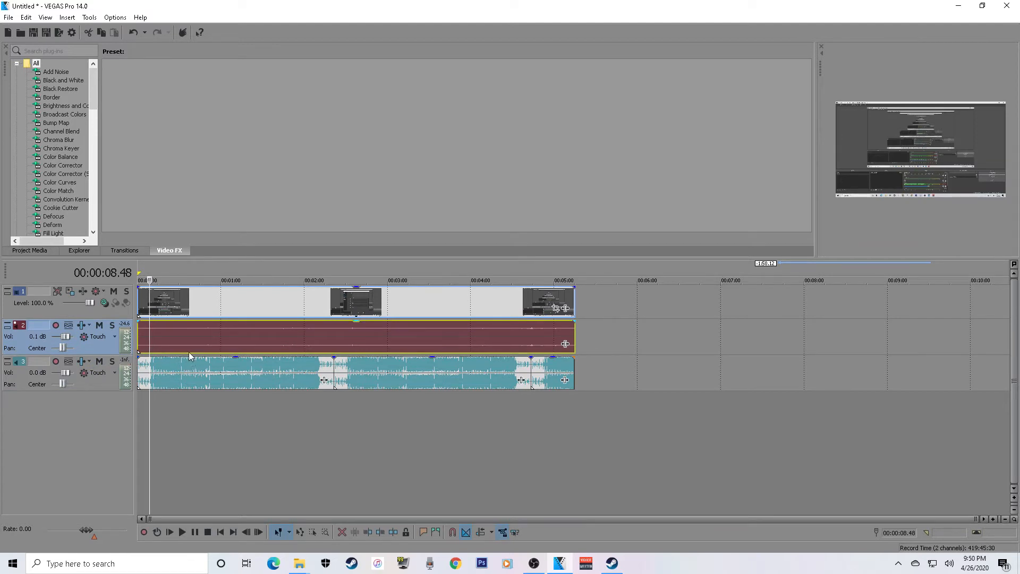
key(space)
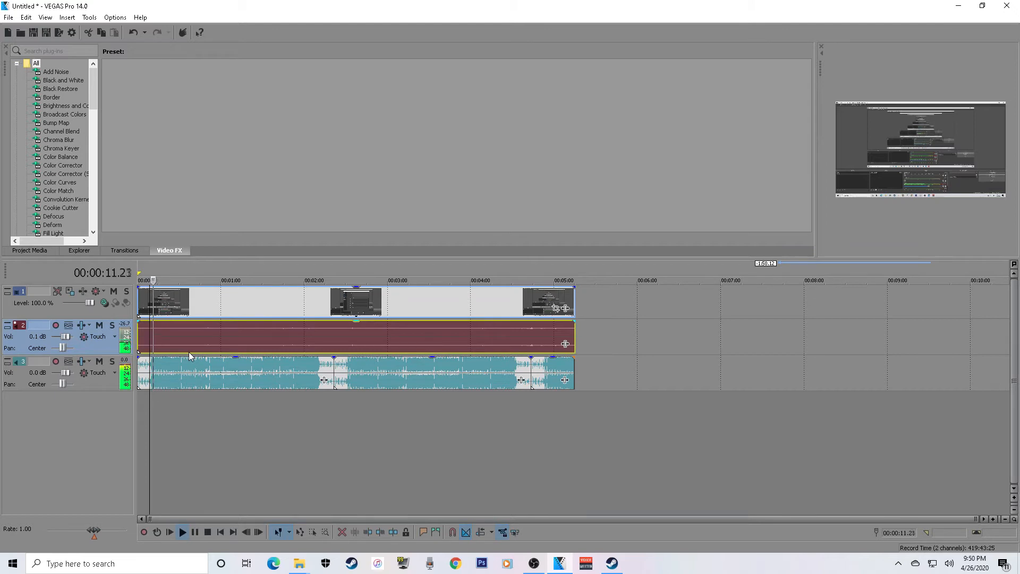
key(space)
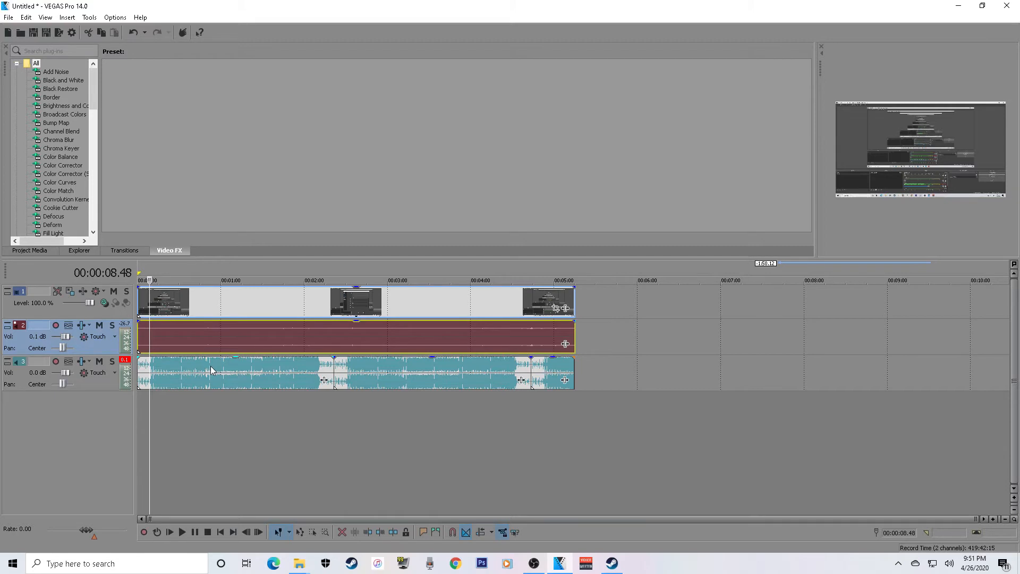
Set the music track's volume to -26.5 dB and the video's audio track to 3.0 dB, previewing the mix.
scroll(218, 388, up, 3)
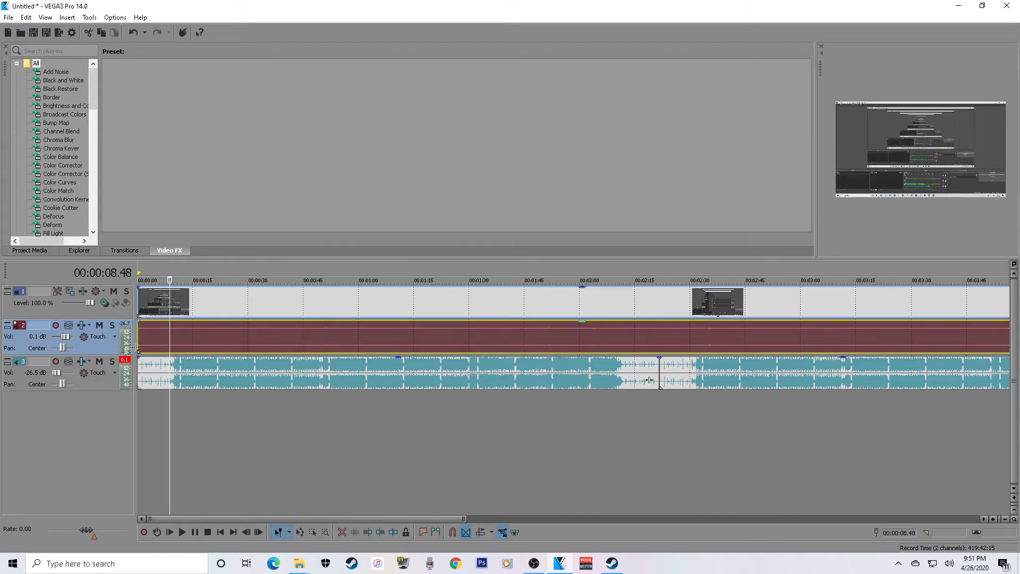
drag(69, 339, 73, 343)
drag(81, 342, 72, 343)
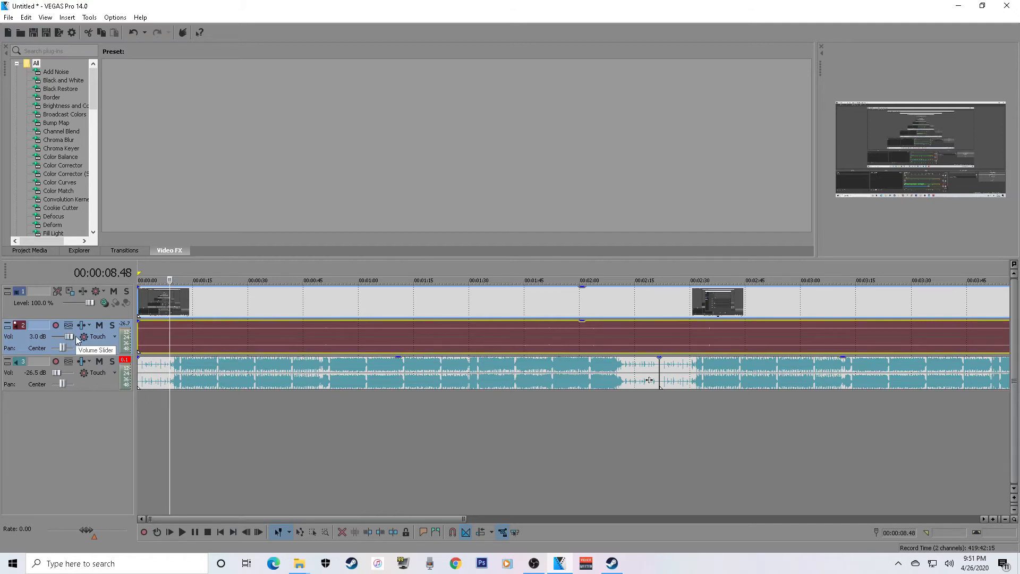
key(space)
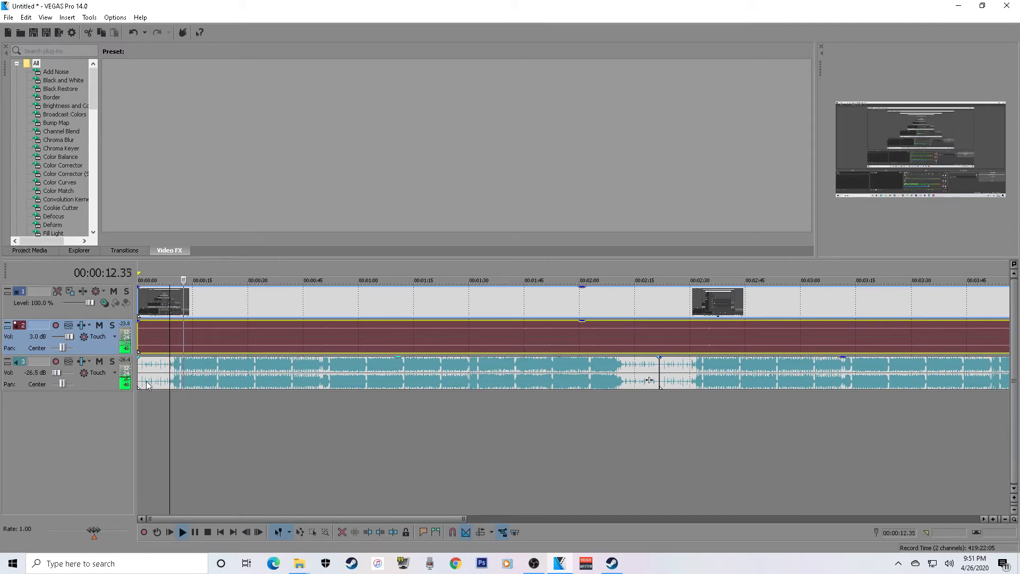
key(space)
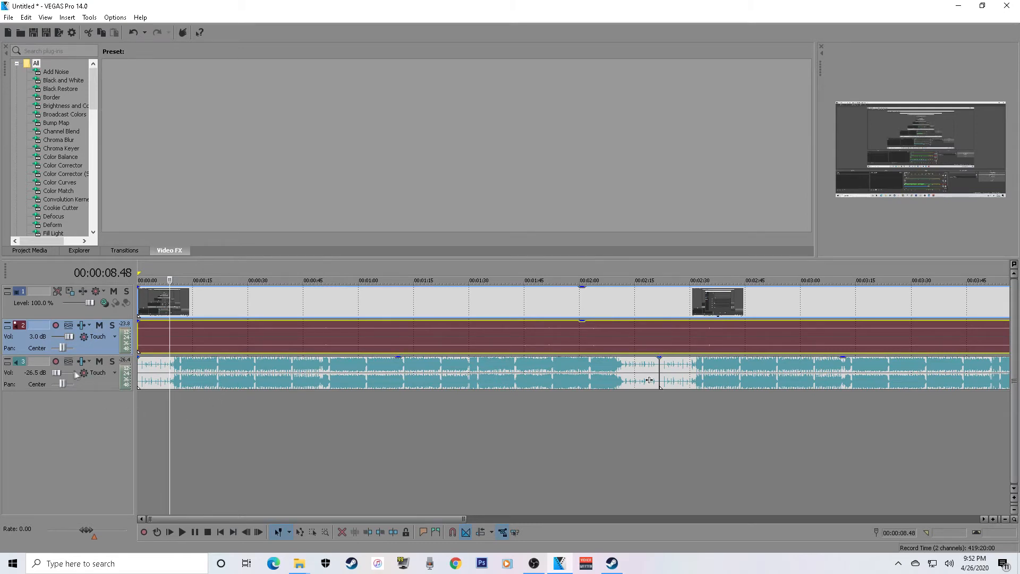
Lower the music track to -31.7 dB and raise the video's audio track to 4.4 dB, previewing the mix after each change.
drag(58, 371, 57, 372)
key(space)
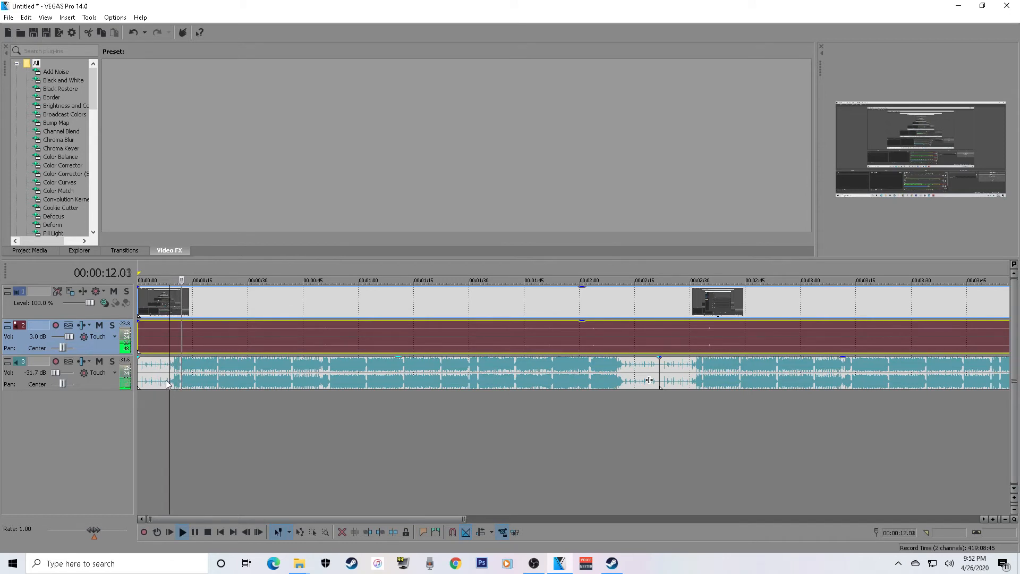
key(space)
drag(71, 336, 73, 335)
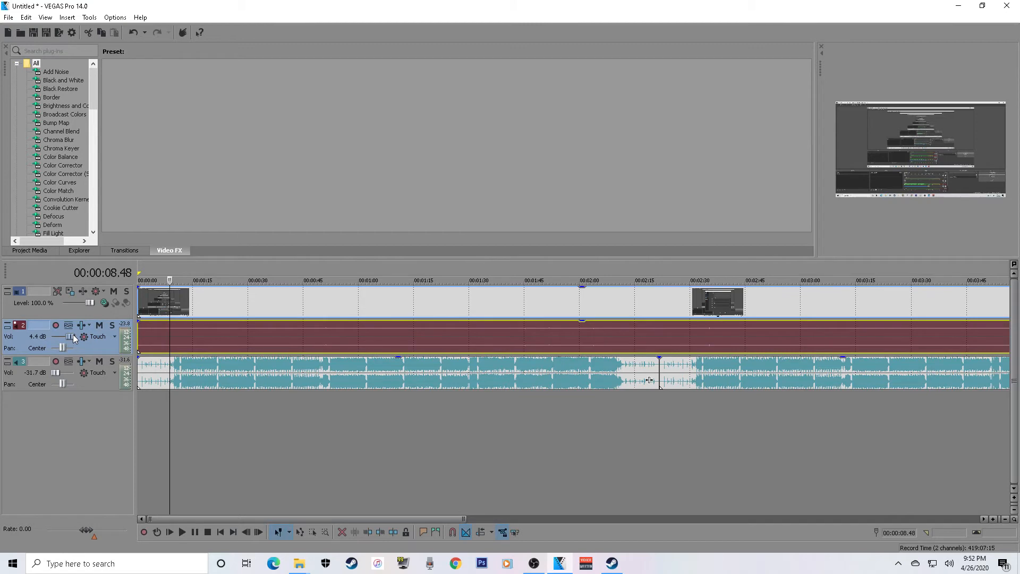
key(space)
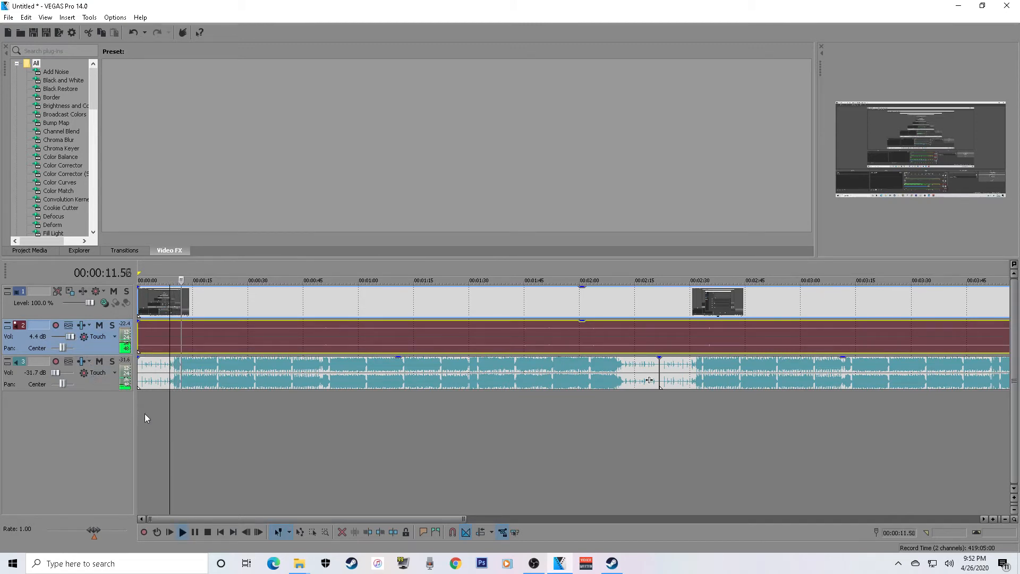
key(space)
Lower the music track's volume to -34.3 dB and preview the mix from about 8 seconds.
drag(57, 372, 56, 371)
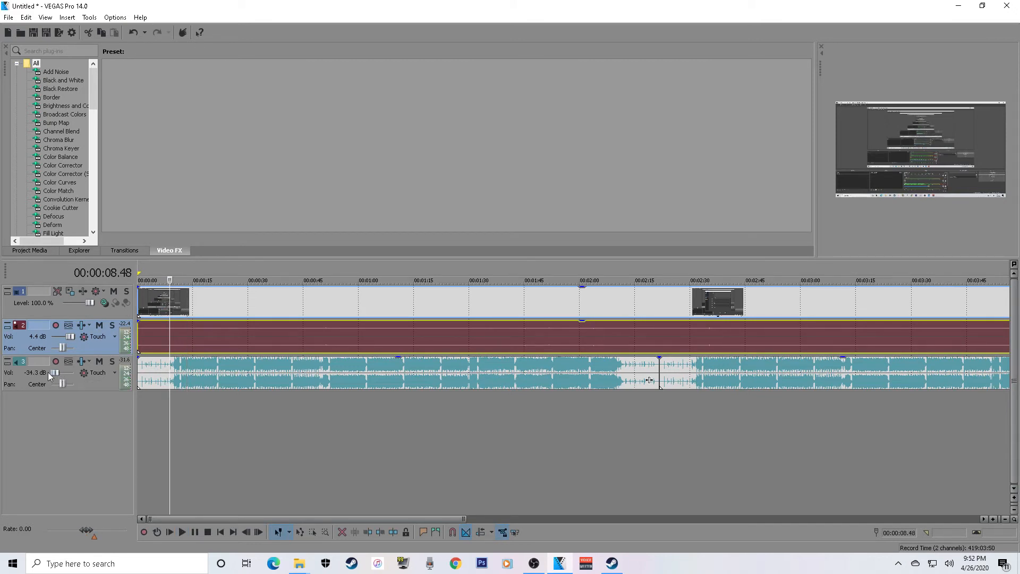
key(space)
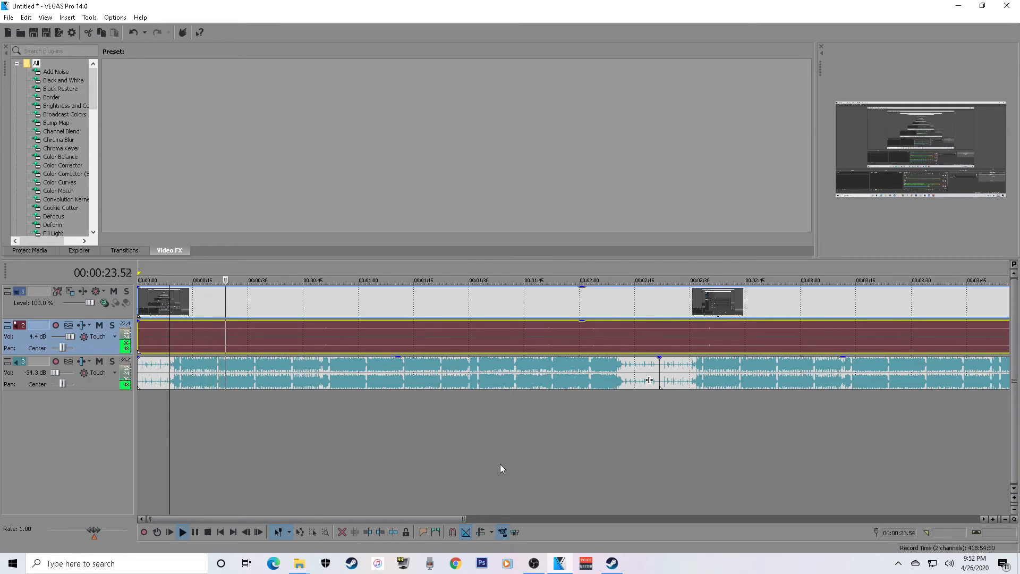
key(space)
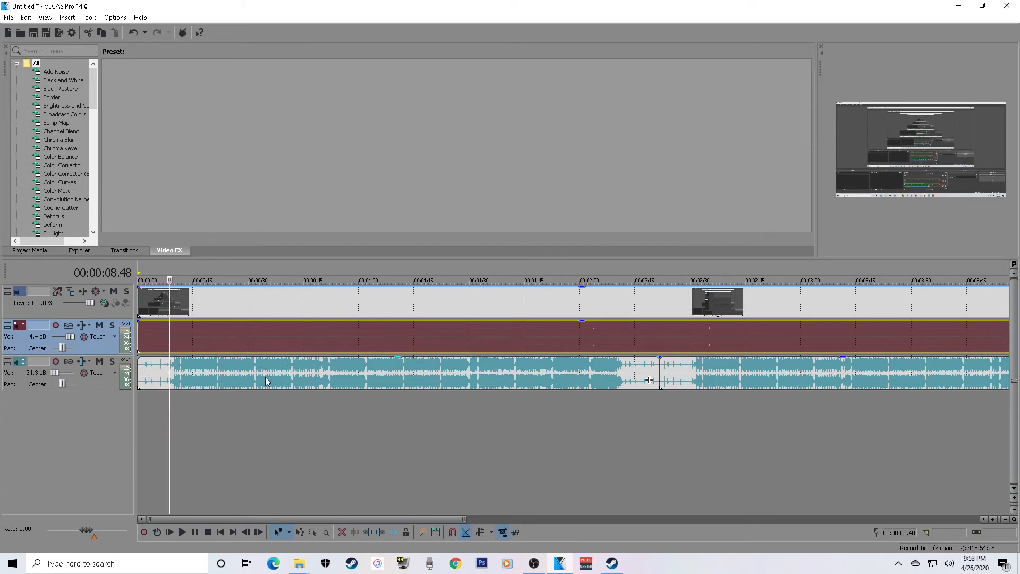
Mark a loop region from 00:00:00.00 to 00:05:27.13, spanning all clips on the timeline.
scroll(255, 376, down, 4)
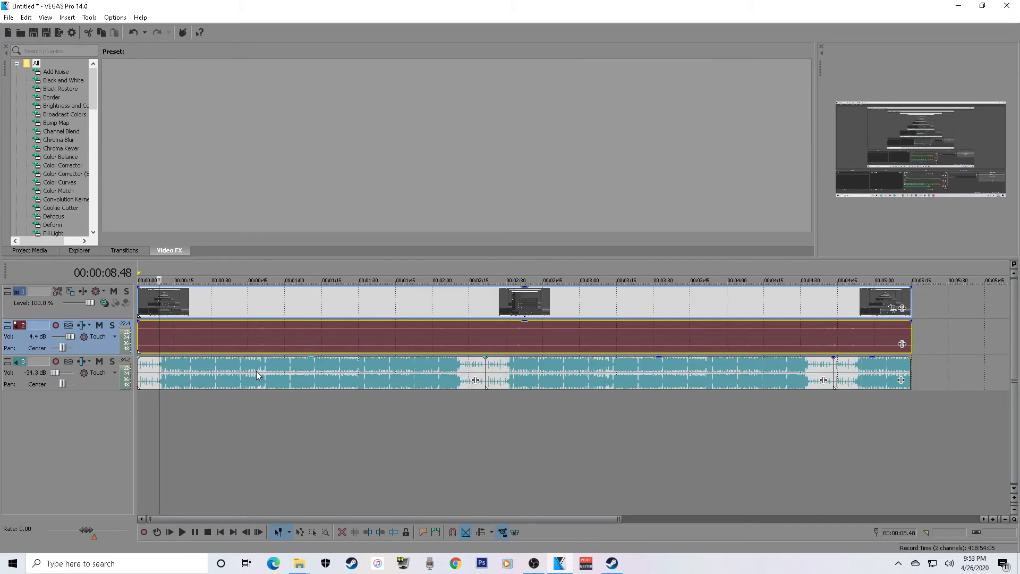
scroll(250, 381, up, 1)
scroll(250, 380, up, 2)
click(159, 280)
click(141, 297)
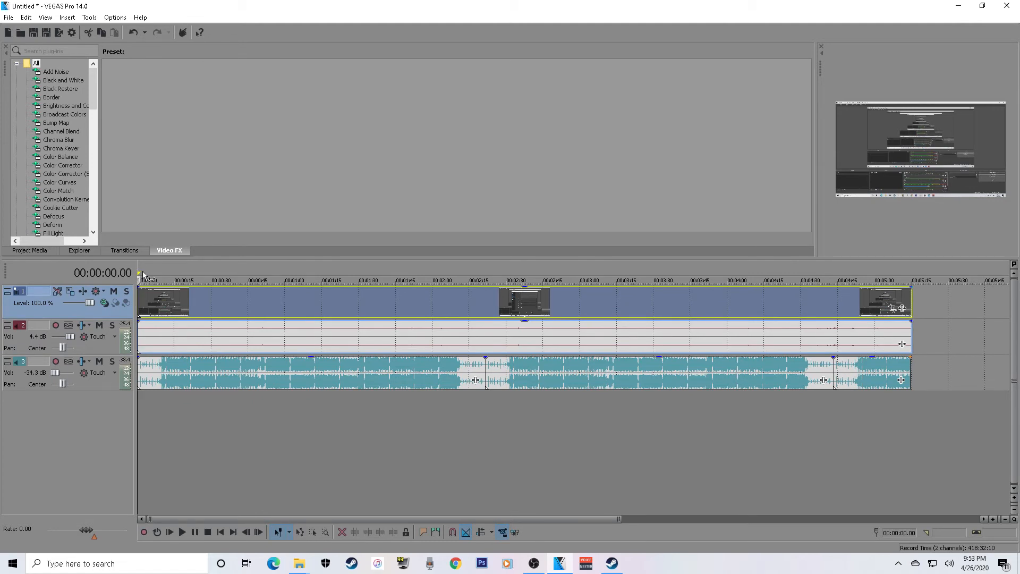
drag(143, 275, 940, 263)
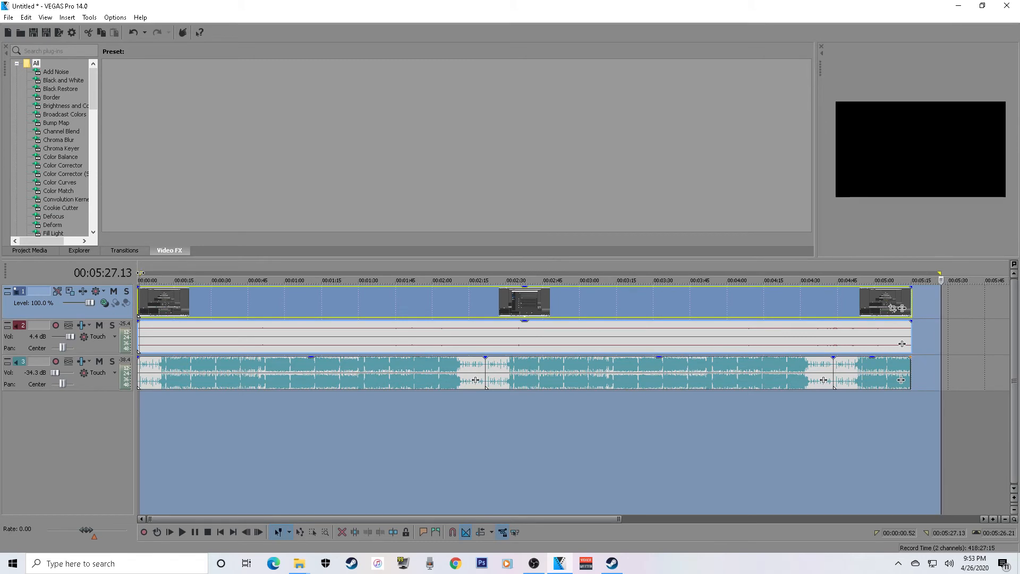
drag(140, 273, 138, 273)
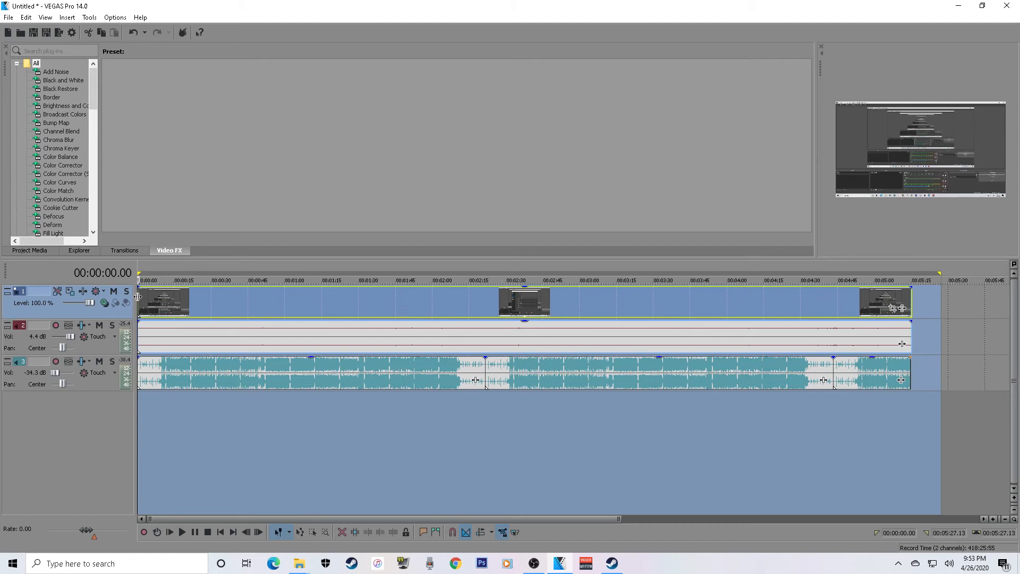
Shorten the loop region so that it ends with the video clip at 00:05:15.13.
scroll(988, 308, up, 3)
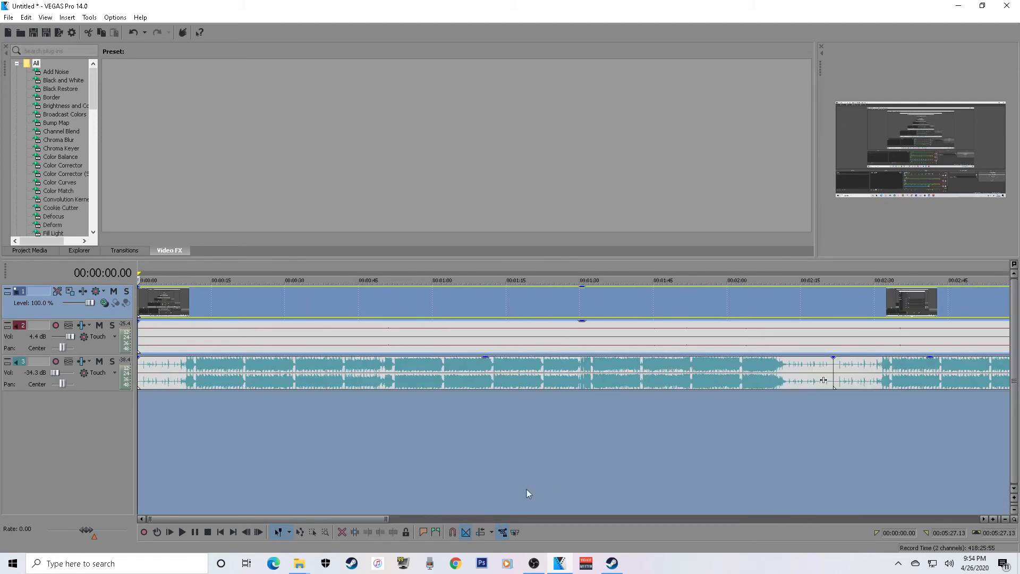
drag(362, 518, 665, 500)
drag(616, 270, 566, 270)
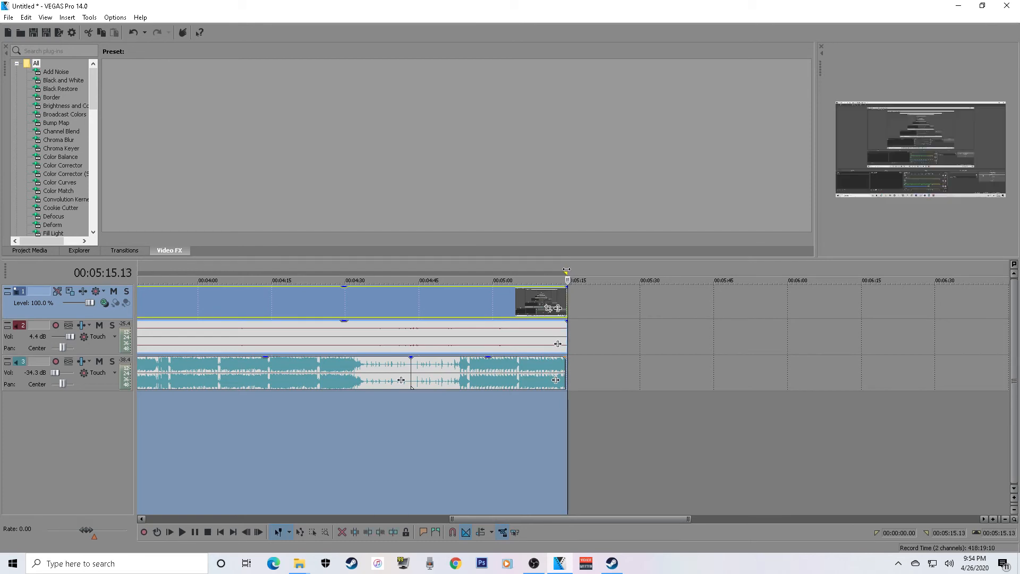
Preview the last seconds of the video and pull the loop region's end back to 00:05:11.45.
click(536, 301)
key(space)
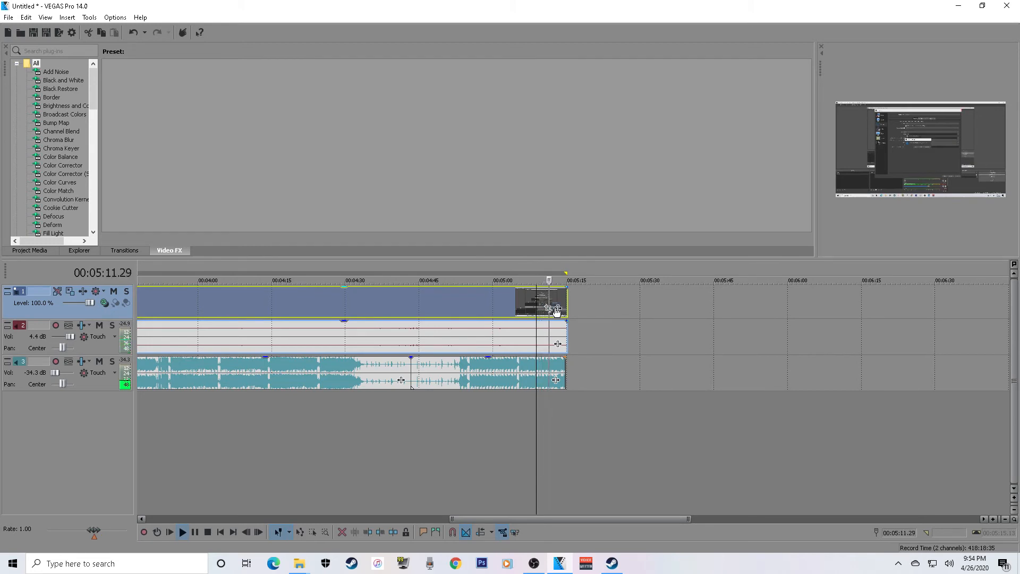
key(space)
click(551, 295)
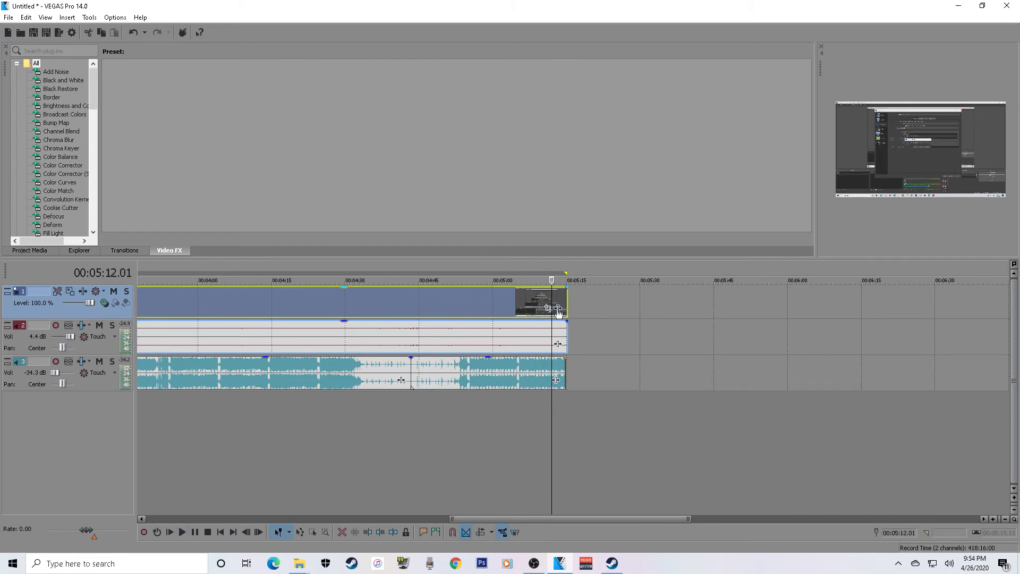
key(space)
click(544, 296)
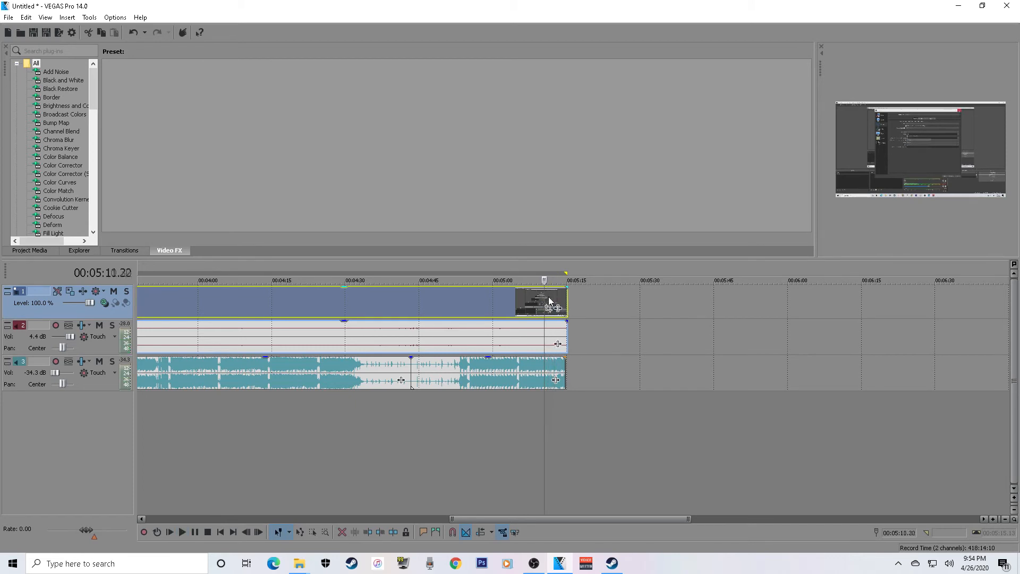
key(space)
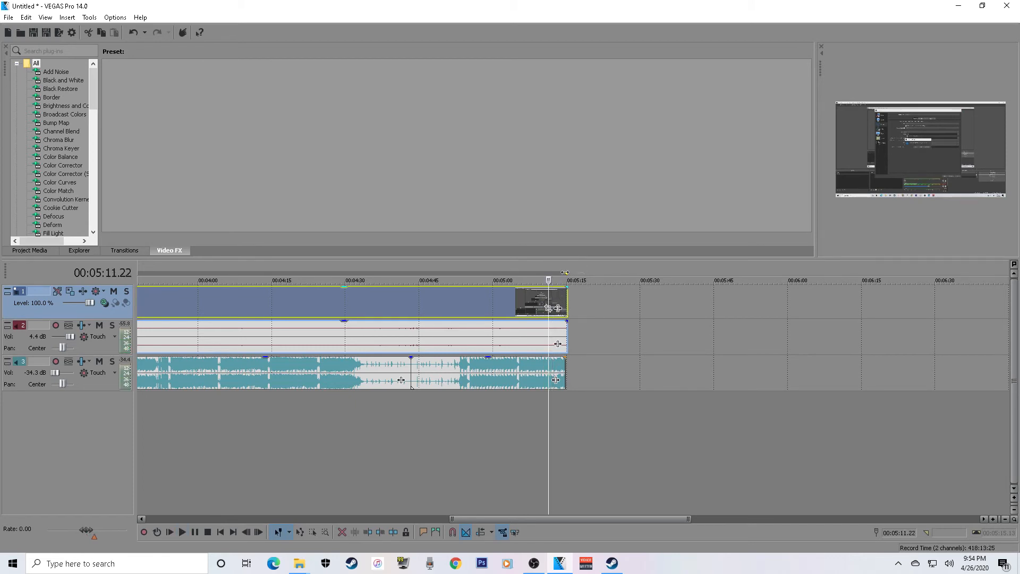
drag(566, 273, 557, 273)
Return to the start of the timeline and play back the video's opening to check where it begins.
scroll(556, 502, down, 8)
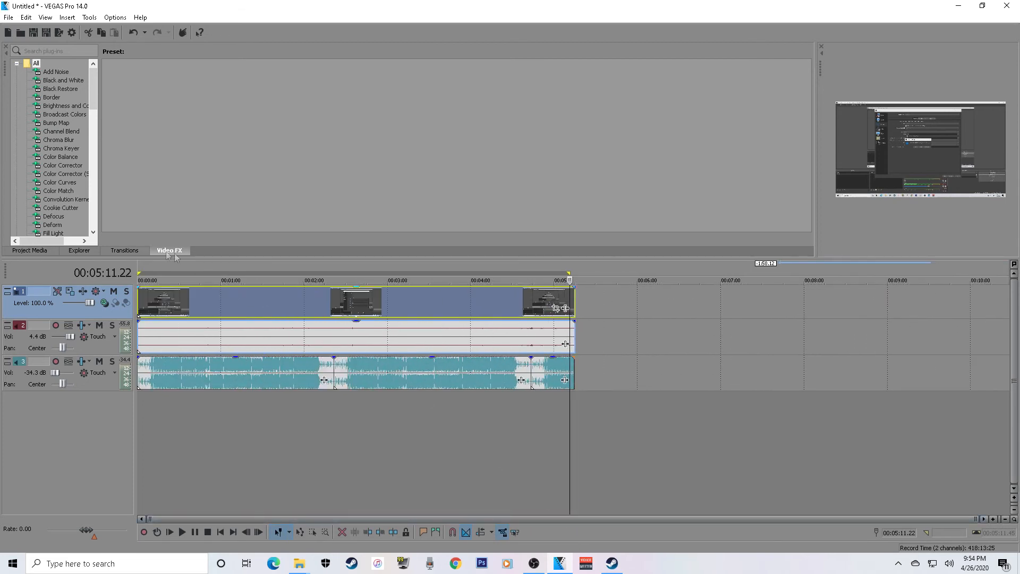
scroll(565, 521, up, 3)
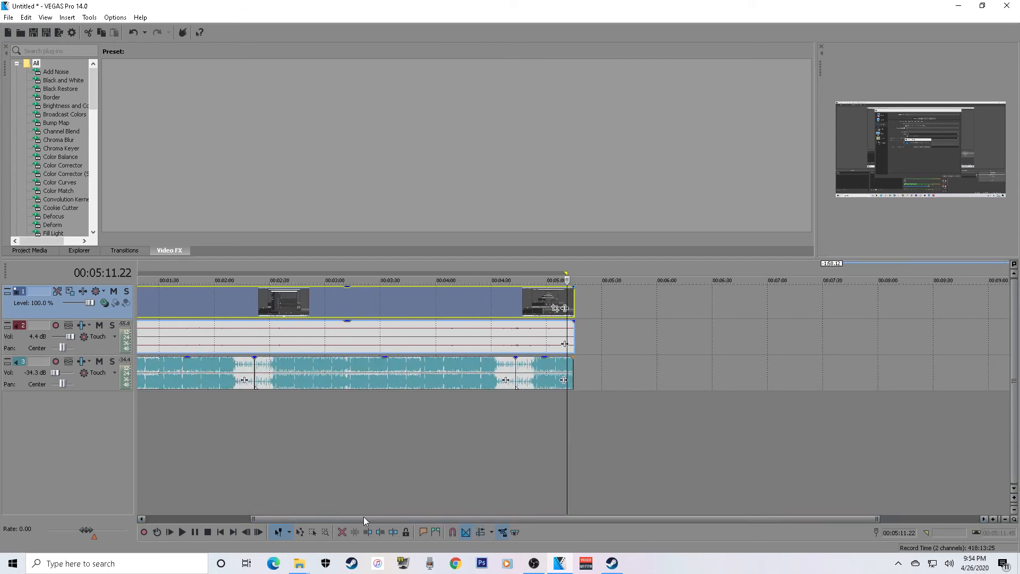
drag(384, 515, 208, 507)
scroll(163, 402, up, 5)
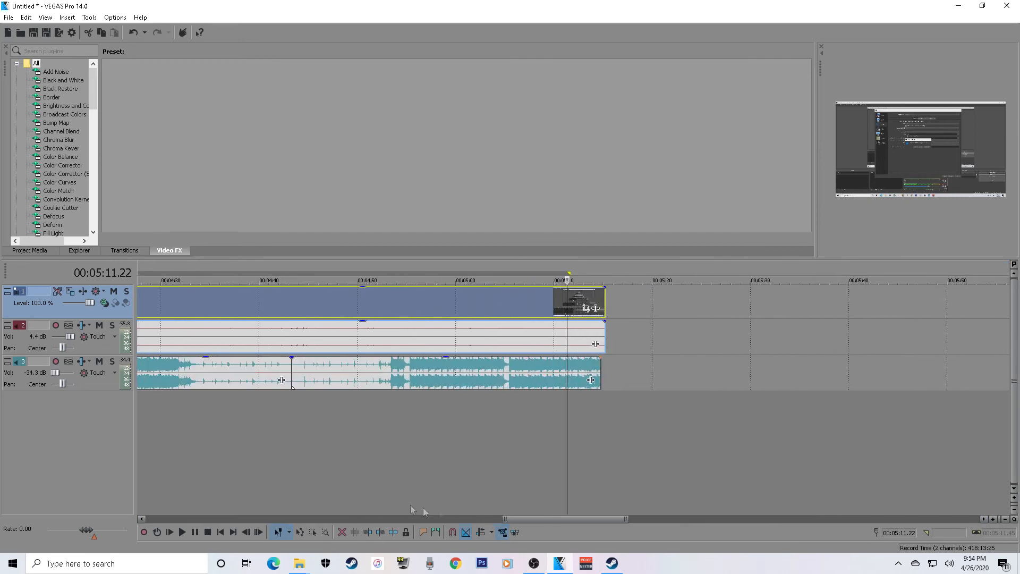
drag(558, 519, 157, 509)
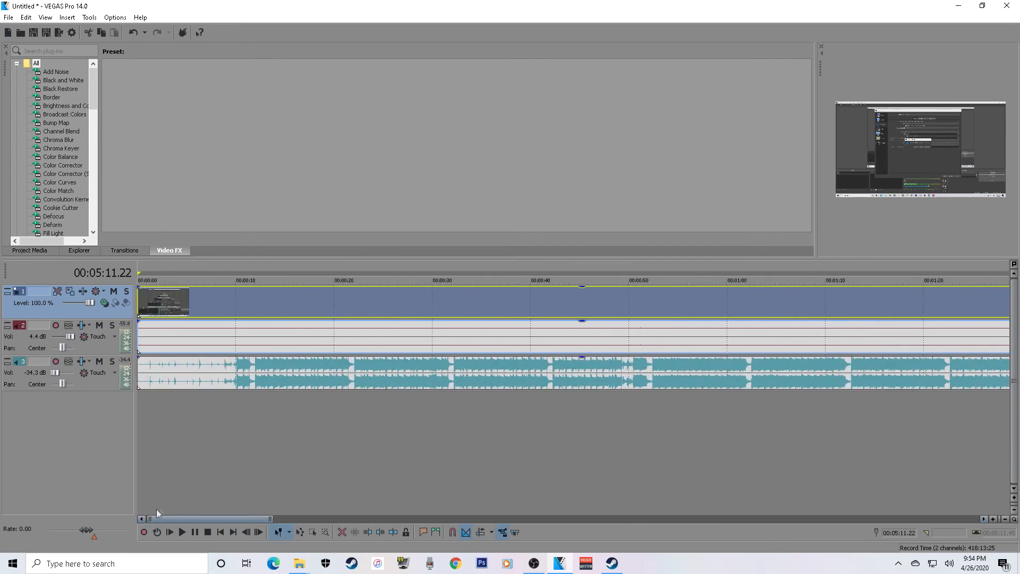
click(139, 294)
key(space)
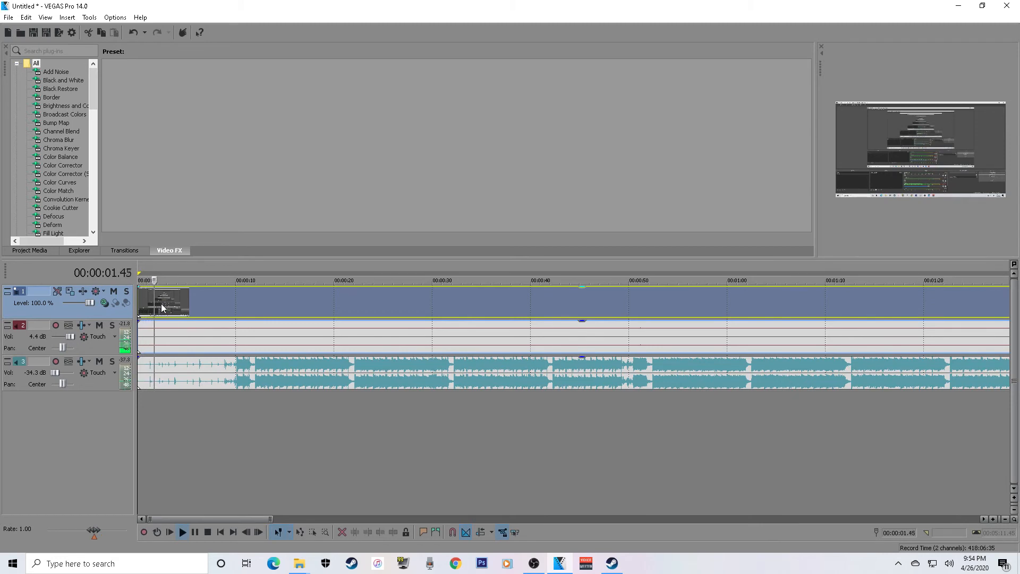
key(space)
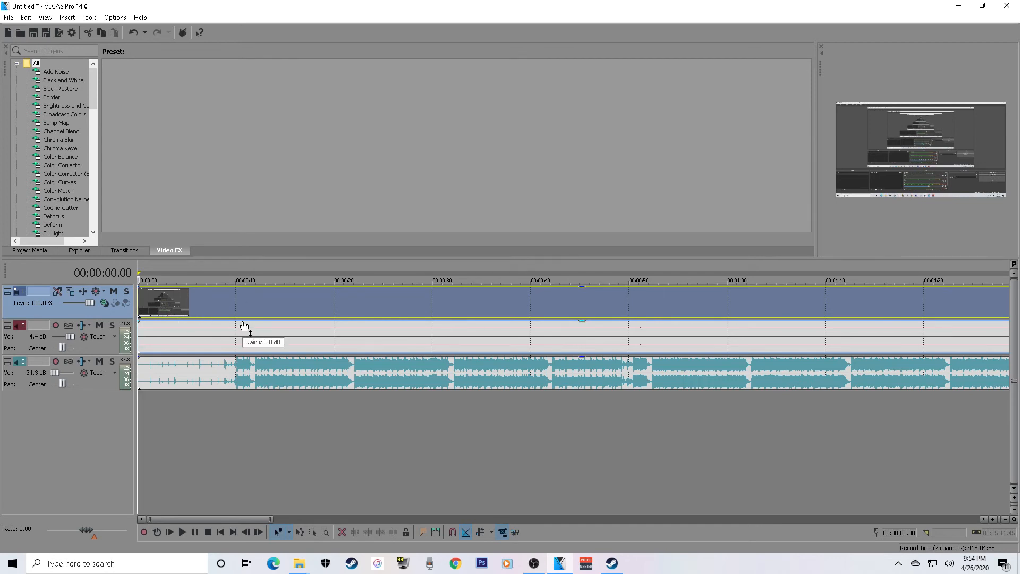
click(171, 306)
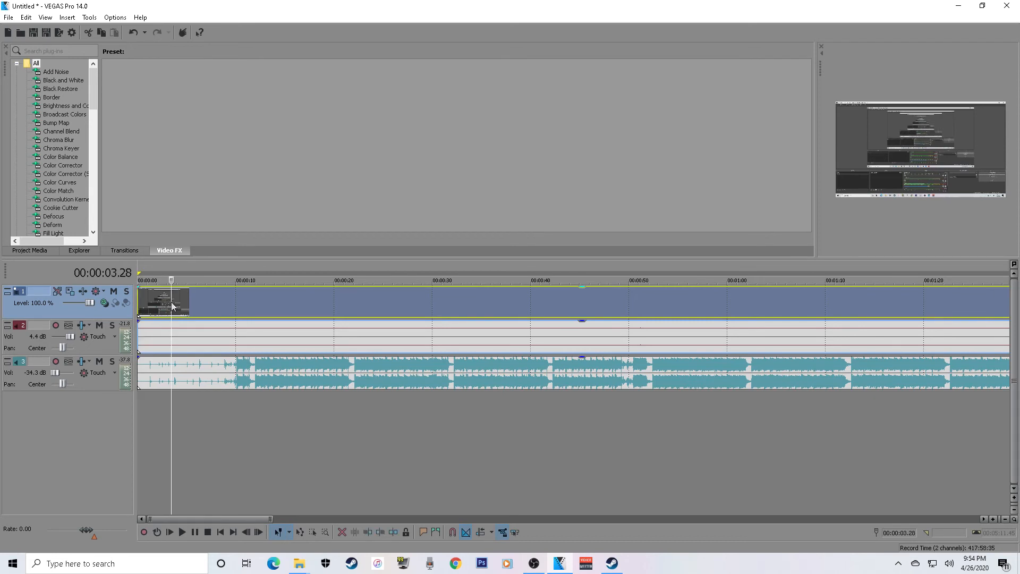
scroll(404, 346, down, 6)
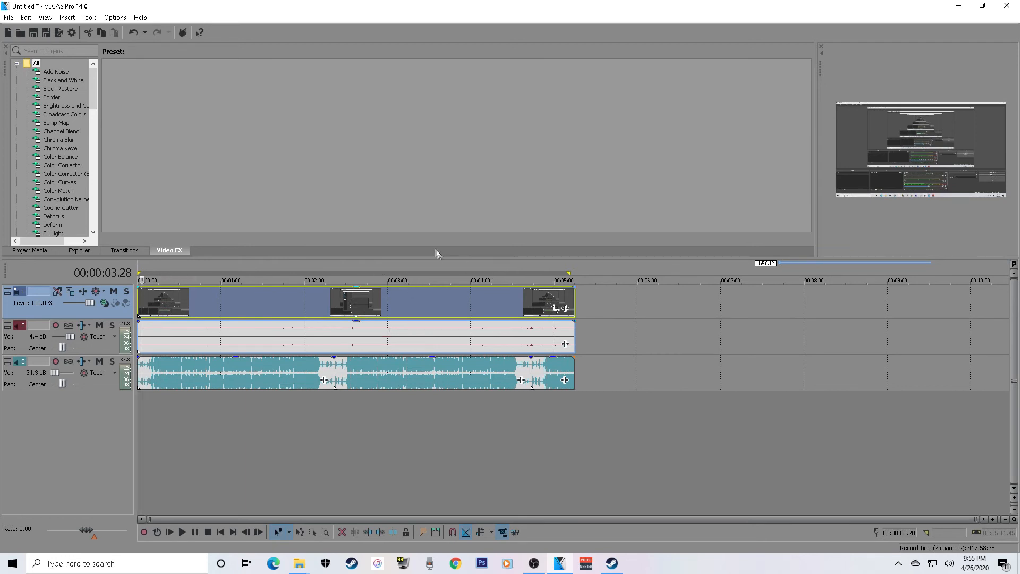
Render the loop region to the Desktop as OBS video.mp4 using the Internet 1920x1080-30p template.
click(59, 31)
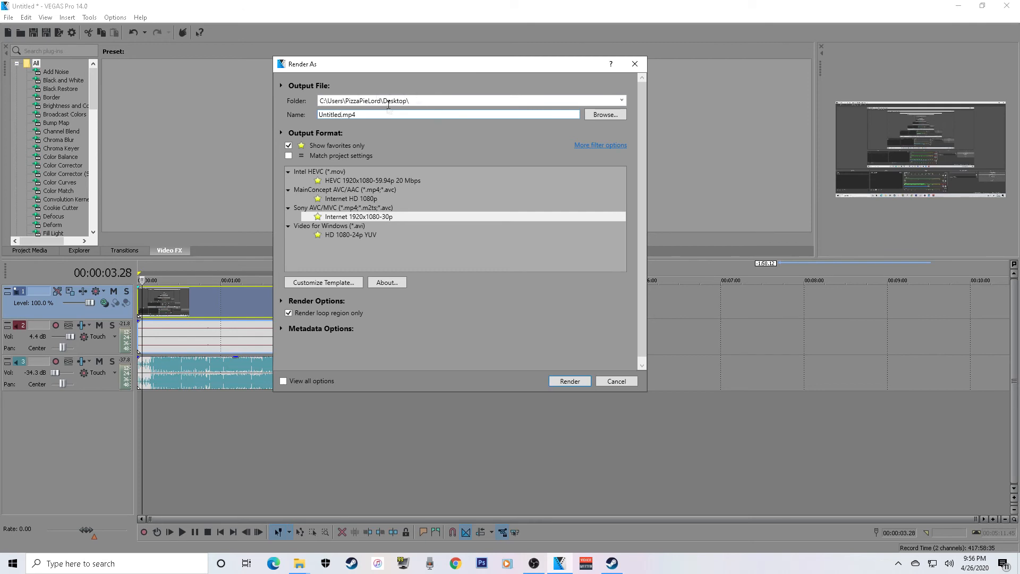
mouse_move(342, 114)
mouse_down()
mouse_move(314, 114)
mouse_move(325, 109)
mouse_up()
text(OBS S)
key(BackSpace)
text(video)
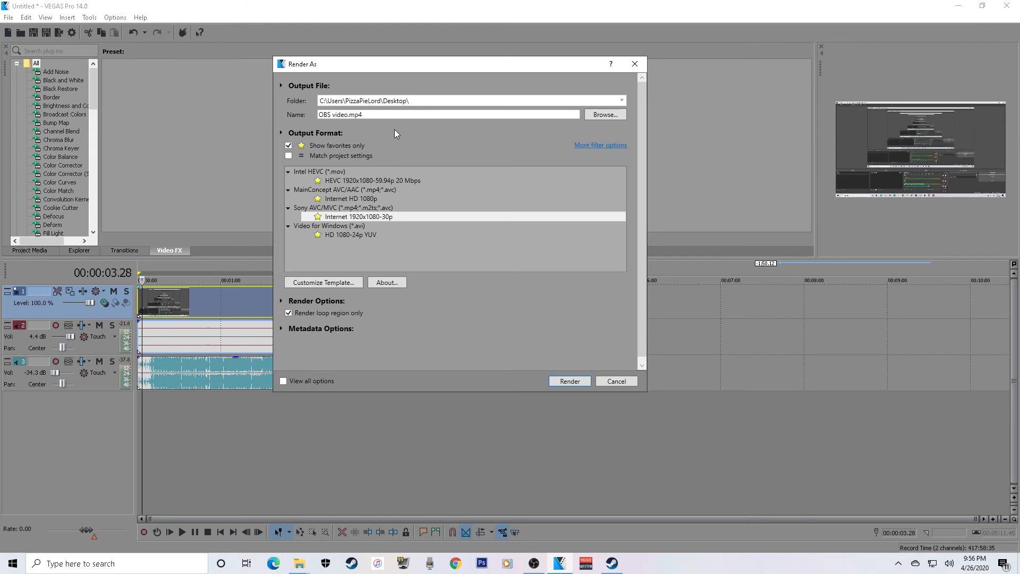
drag(318, 116, 329, 116)
click(337, 116)
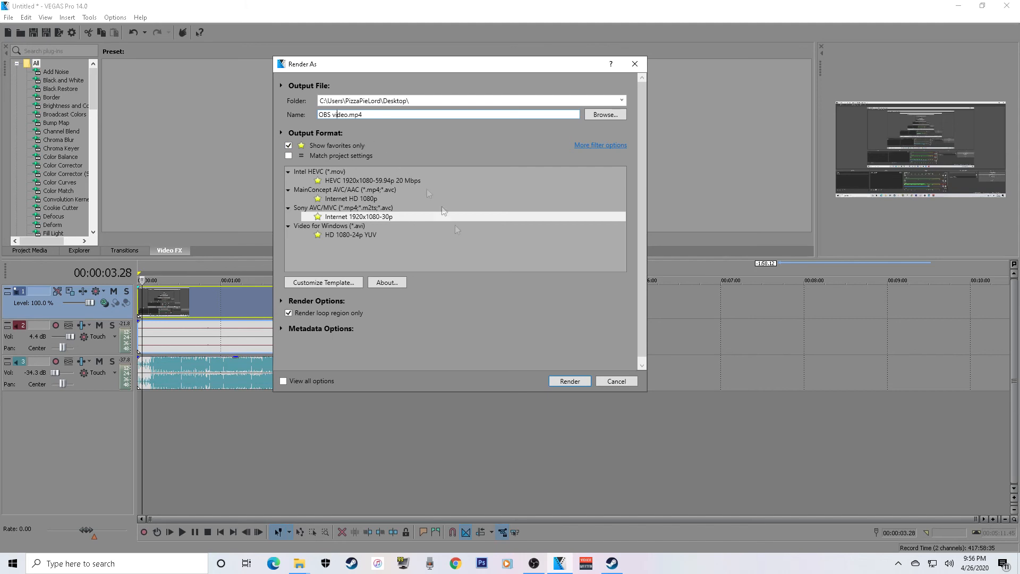
click(553, 381)
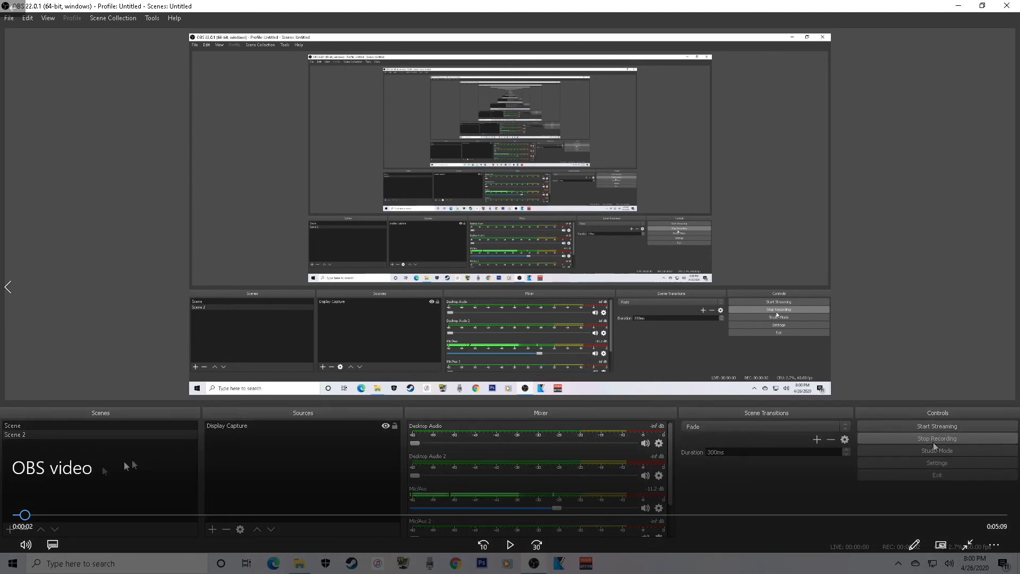
Play the rendered OBS video in the media player and skip to about 0:59 and 1:39.
click(508, 545)
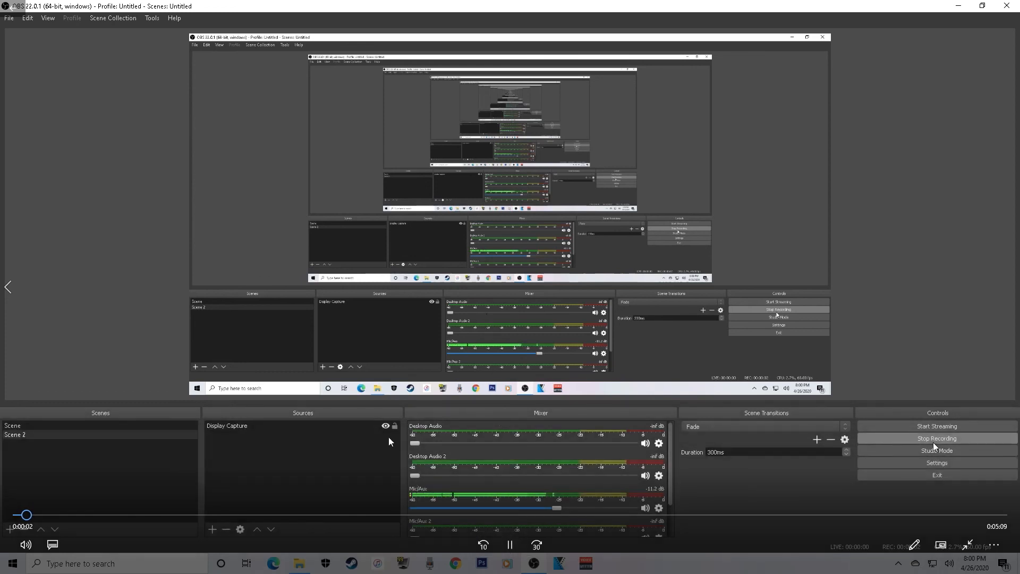
click(208, 514)
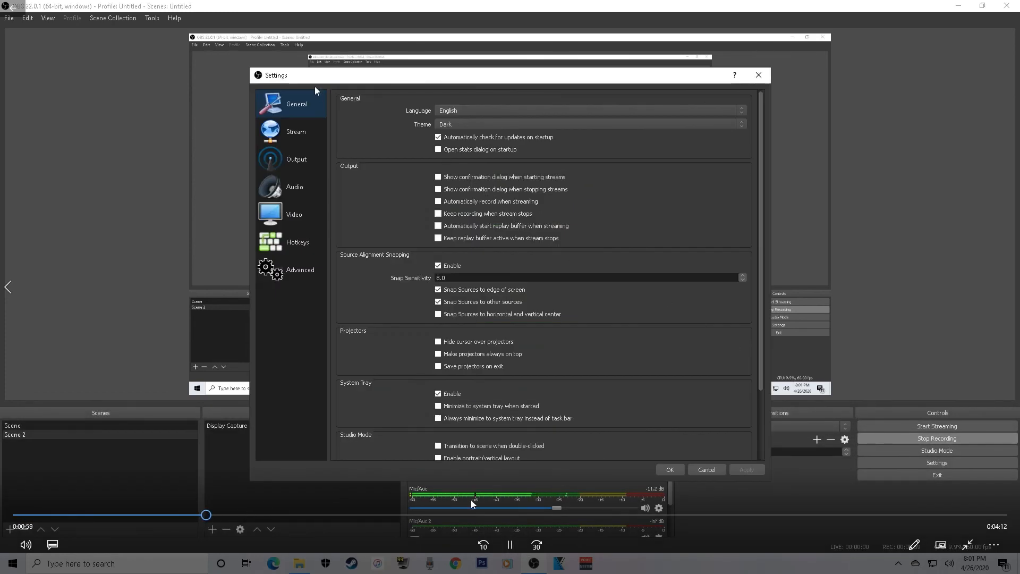
click(510, 545)
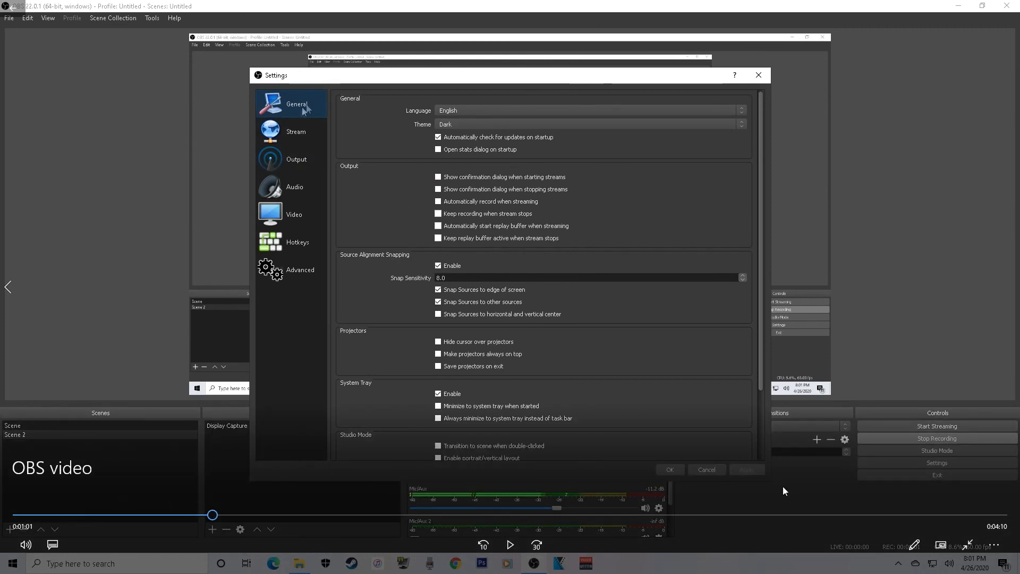
click(333, 515)
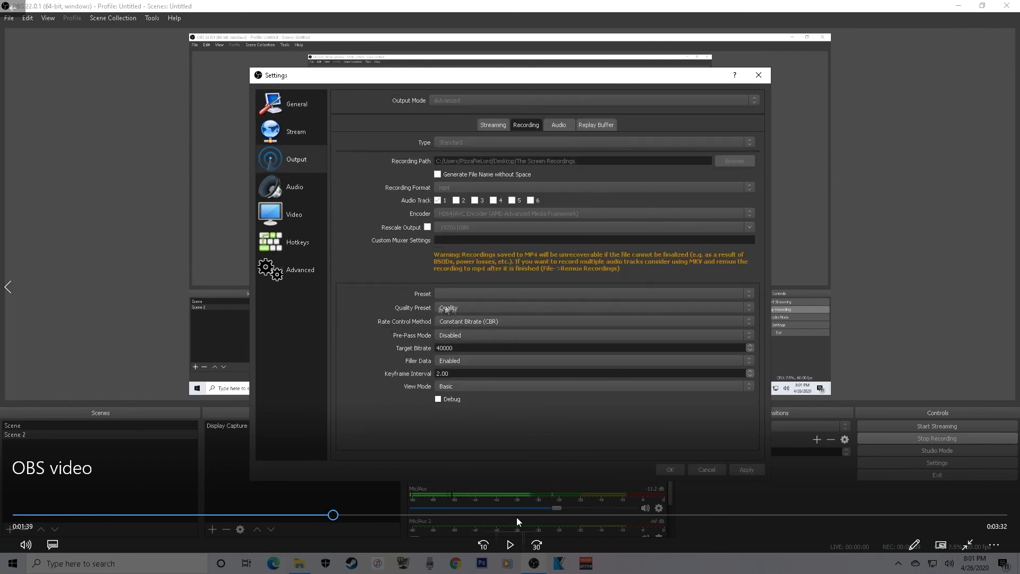
Check the second half of the rendered video by playing it at about 3:20 and skipping ahead to about 4:13.
click(516, 516)
click(649, 515)
click(512, 545)
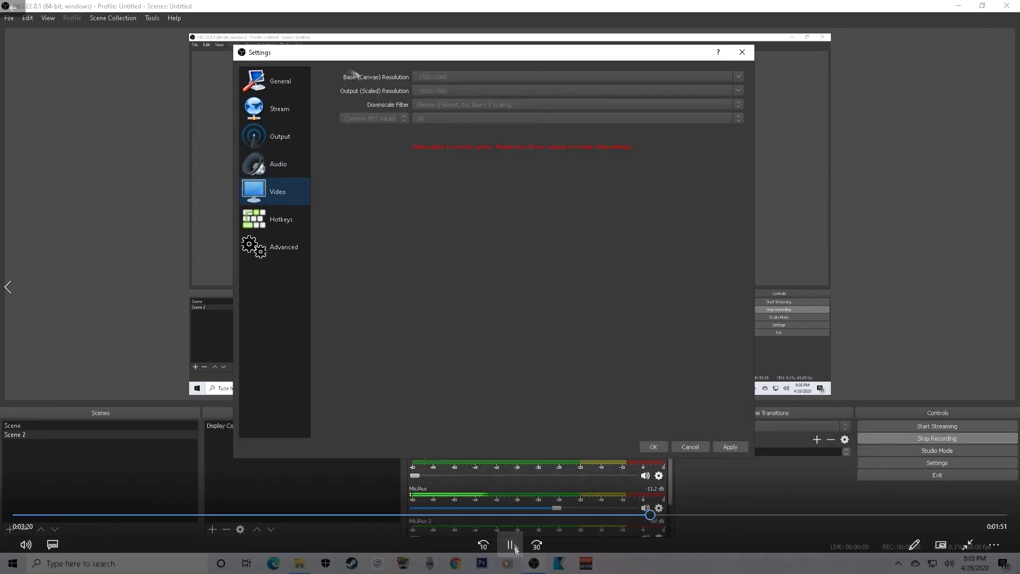
click(506, 547)
click(810, 516)
click(902, 516)
click(818, 516)
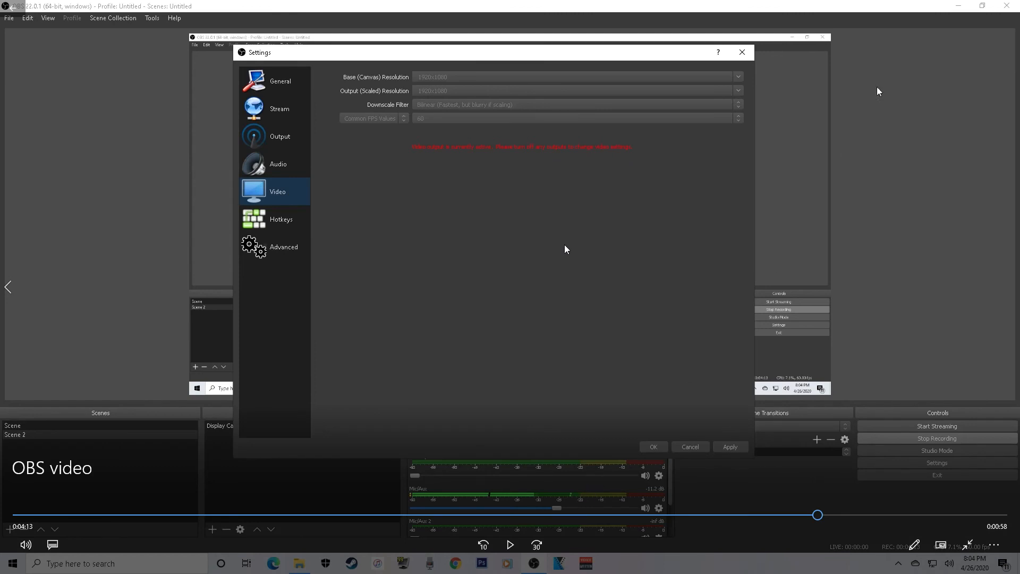